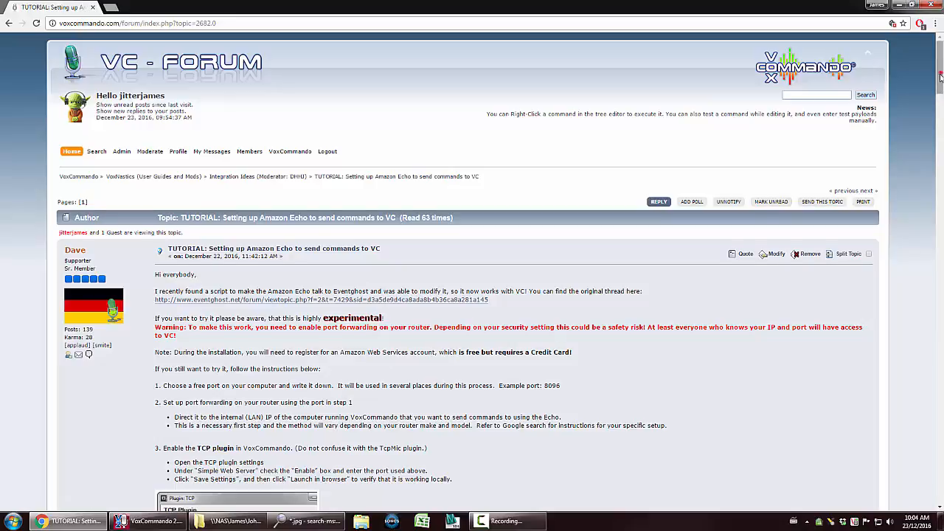
Read the forum tutorial on setting up Amazon Echo to send commands to VoxCommando
{"action": "scroll", "coordinate": [934, 109], "scroll_direction": "down", "scroll_amount": 4}
{"action": "scroll", "coordinate": [936, 107], "scroll_direction": "up", "scroll_amount": 4}
{"action": "scroll", "coordinate": [939, 105], "scroll_direction": "down", "scroll_amount": 3}
{"action": "scroll", "coordinate": [939, 105], "scroll_direction": "up", "scroll_amount": 3}
{"action": "left_click_drag", "start_coordinate": [440, 353], "coordinate": [597, 353]}
{"action": "left_click", "coordinate": [597, 354]}
Open the TCP plugin settings in VoxCommando
{"action": "left_click", "coordinate": [138, 522]}
{"action": "left_click", "coordinate": [781, 51]}
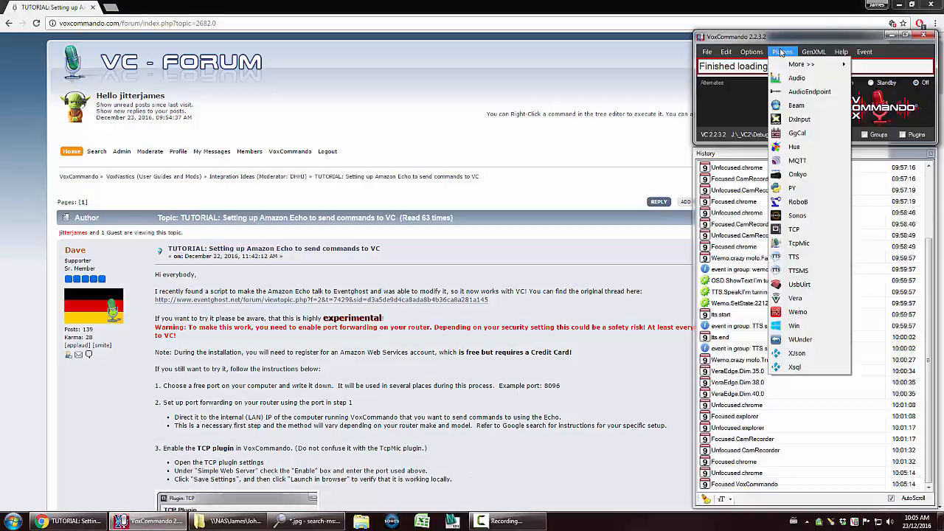
{"action": "left_click", "coordinate": [796, 235]}
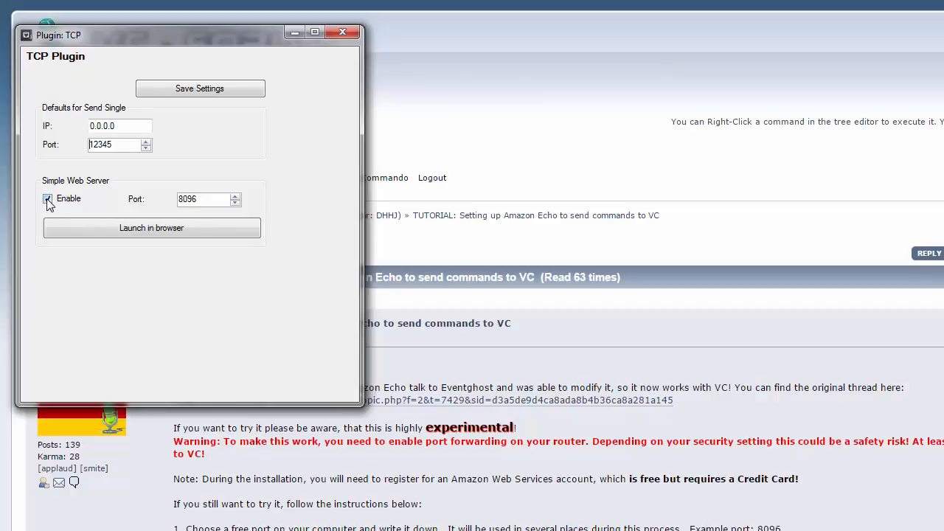
Save the TCP plugin settings with the simple web server enabled on port 8096
{"action": "double_click", "coordinate": [212, 199]}
{"action": "left_click", "coordinate": [207, 199]}
{"action": "left_click", "coordinate": [202, 87]}
{"action": "left_click", "coordinate": [655, 394]}
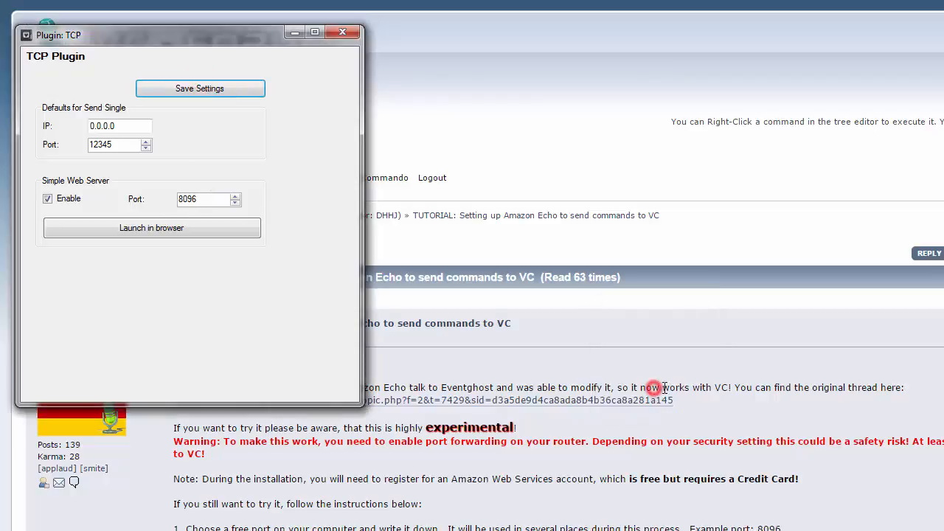
Launch the mini web server page in the browser to verify it, then close that tab
{"action": "left_click", "coordinate": [140, 230]}
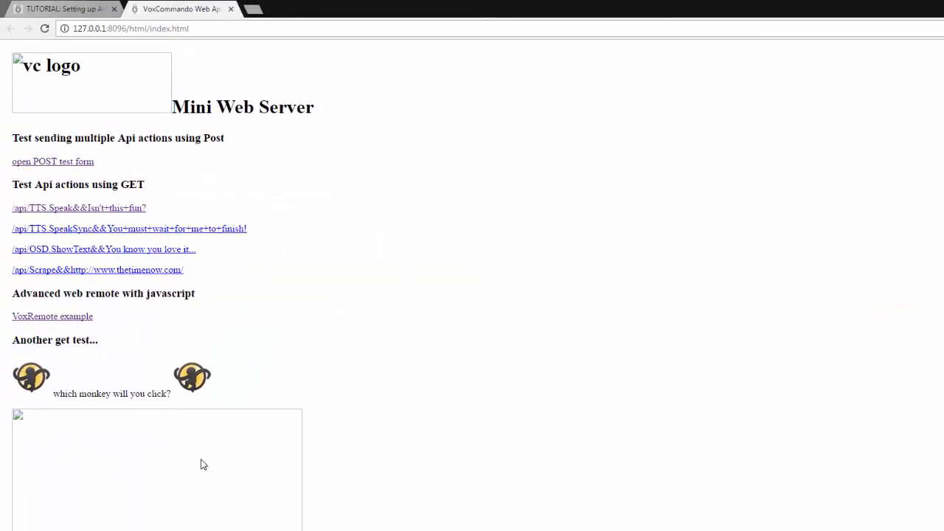
{"action": "left_click", "coordinate": [231, 9]}
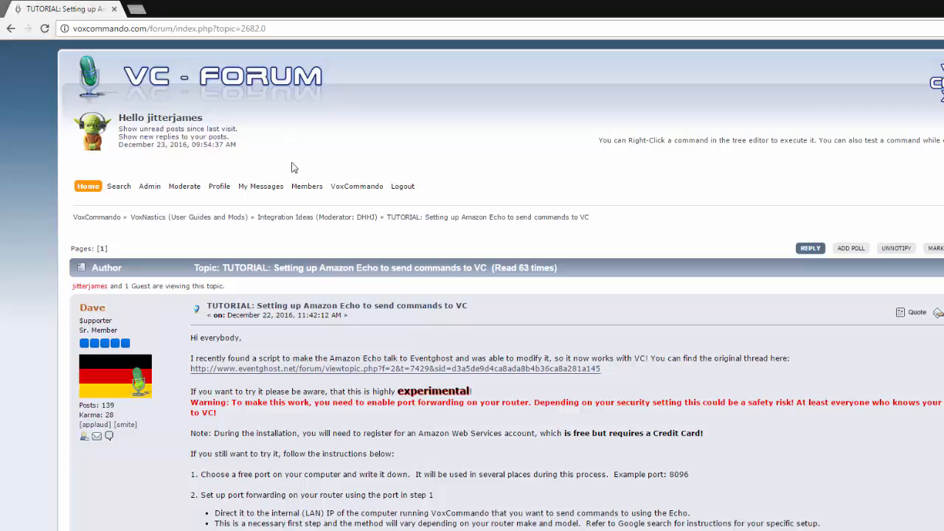
{"action": "left_click", "coordinate": [137, 10]}
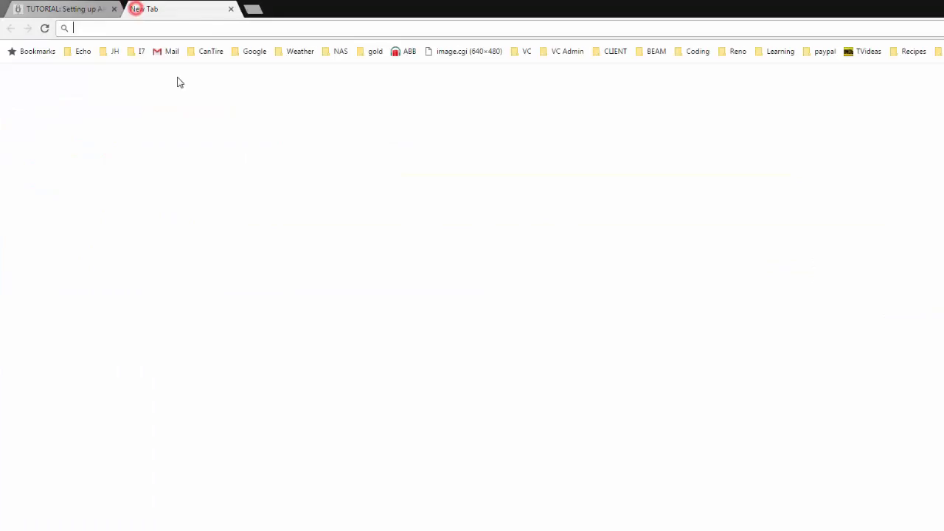
{"action": "type", "text": "whatis"}
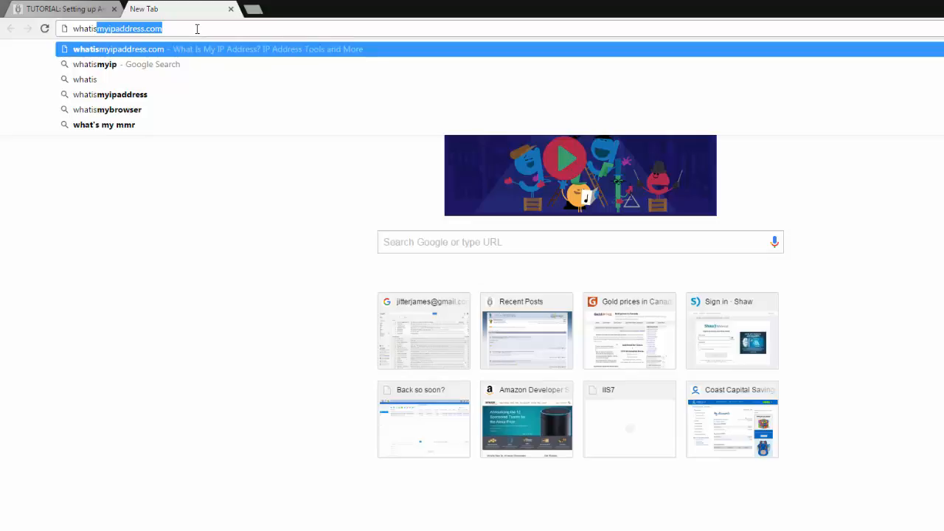
{"action": "left_click", "coordinate": [72, 9]}
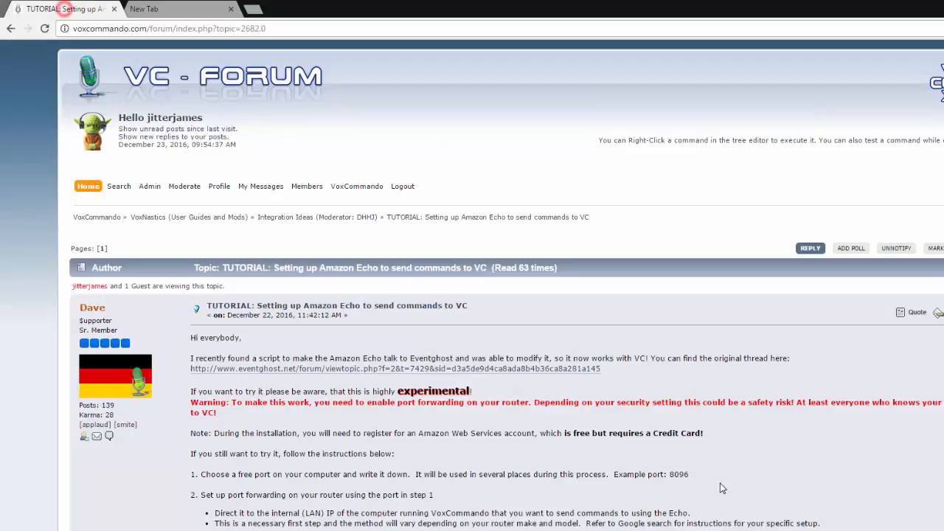
Open the Amazon Developer Console skills list link from the tutorial
{"action": "double_click", "coordinate": [679, 474]}
{"action": "scroll", "coordinate": [546, 478], "scroll_direction": "down", "scroll_amount": 10}
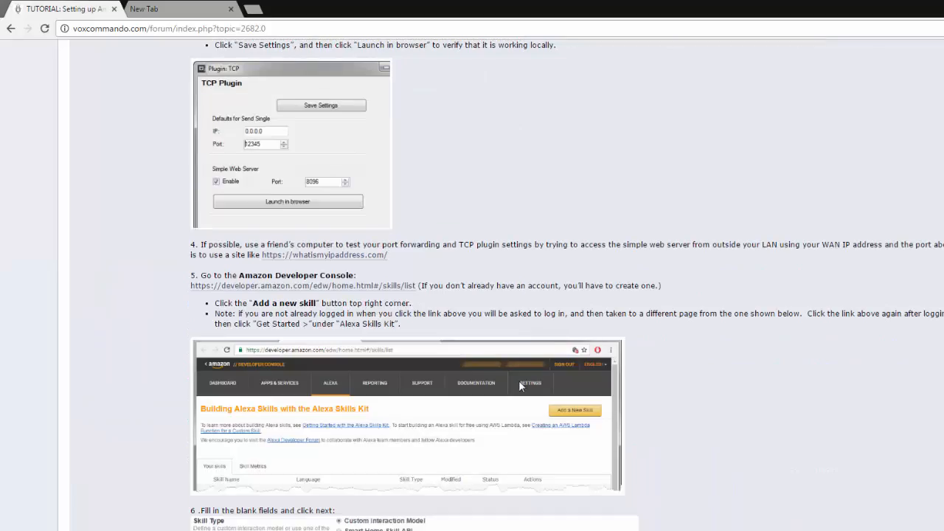
{"action": "left_click", "coordinate": [249, 292]}
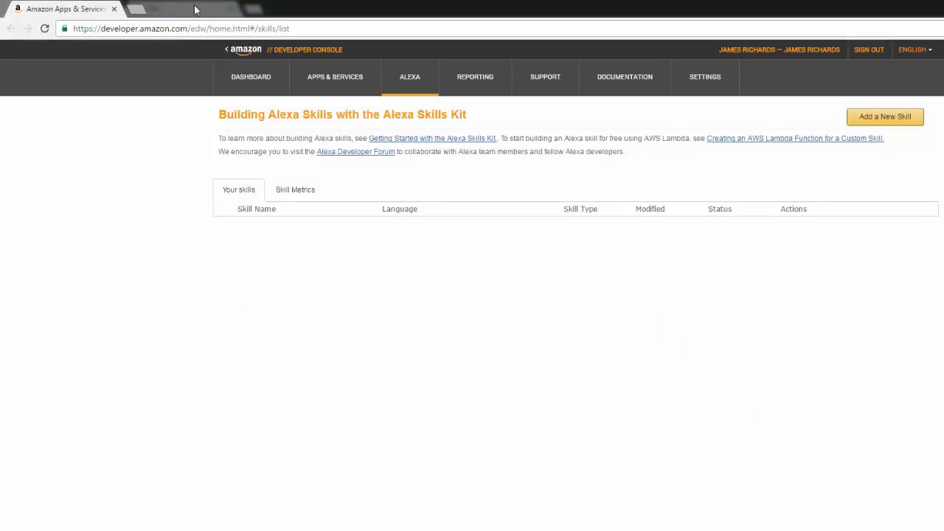
Snap the developer console window beside the tutorial window
{"action": "key", "text": "super+Right"}
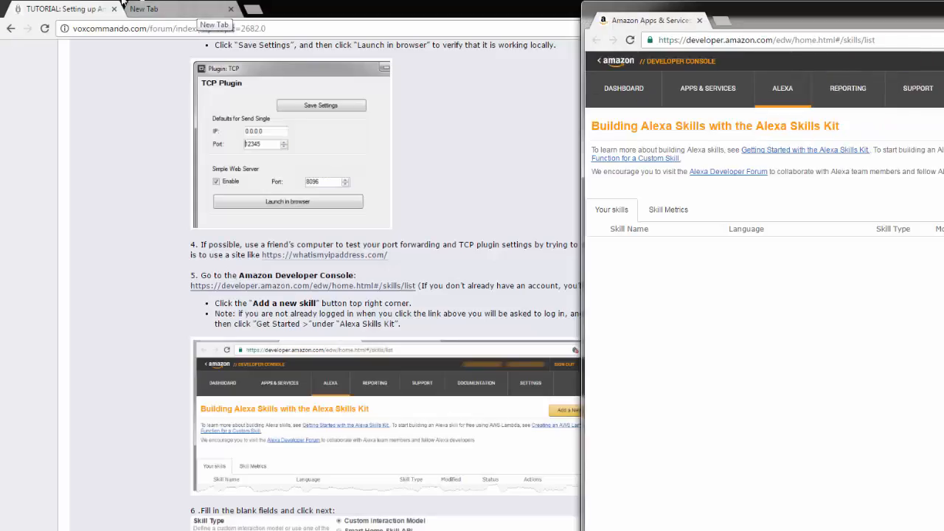
{"action": "left_click", "coordinate": [376, 4]}
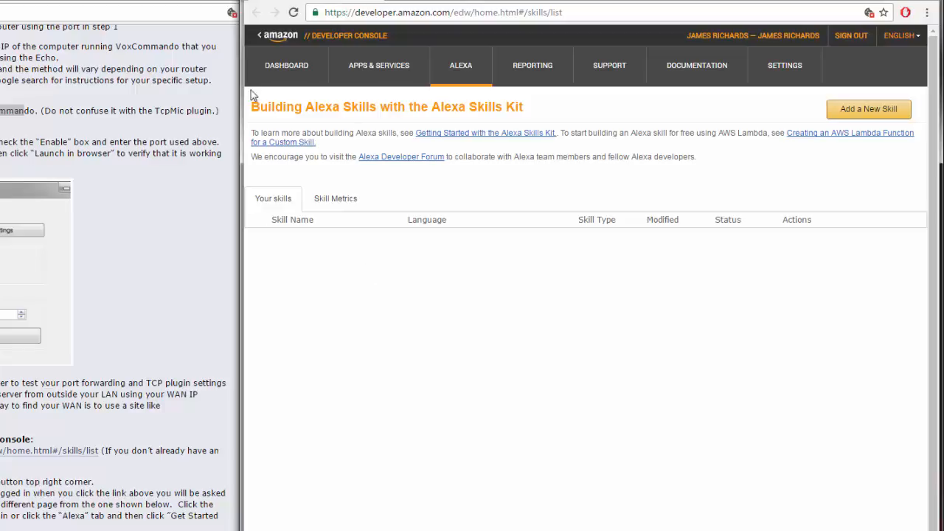
Start creating a new Alexa skill through the Alexa Skills Kit
{"action": "left_click", "coordinate": [460, 68]}
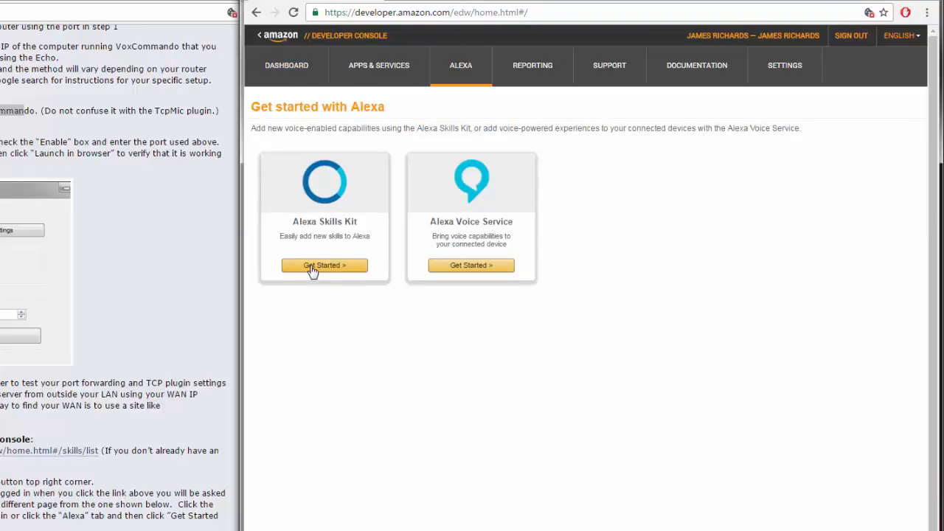
{"action": "left_click", "coordinate": [316, 270]}
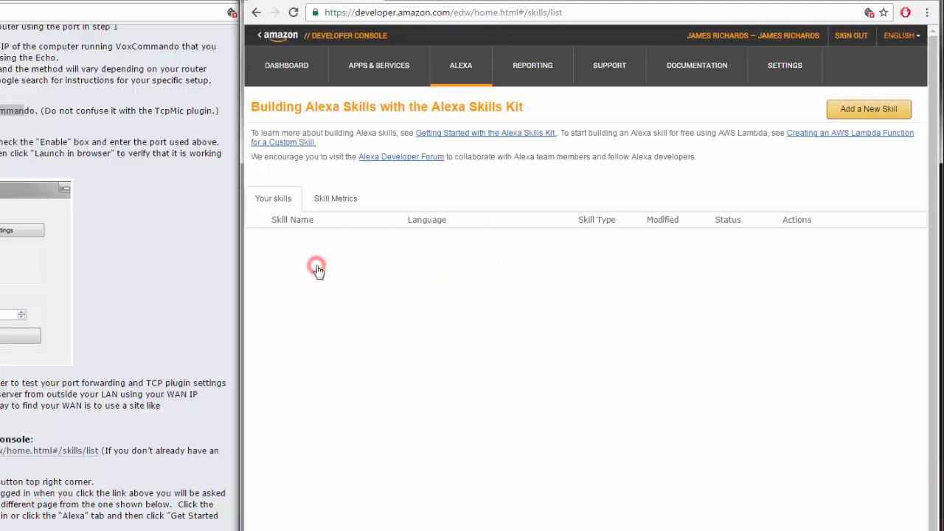
{"action": "left_click", "coordinate": [877, 110]}
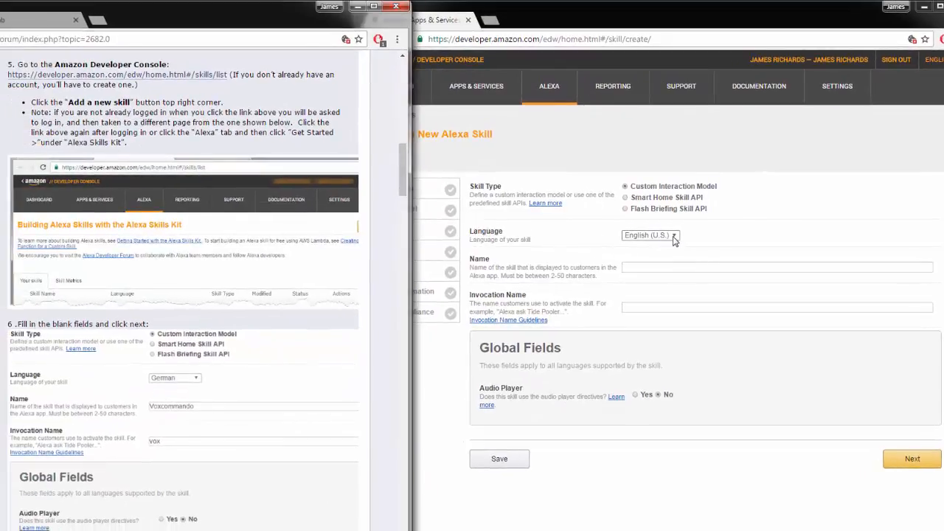
Set the skill language to English (U.S.) and the skill name to VoxCommando
{"action": "left_click", "coordinate": [673, 239]}
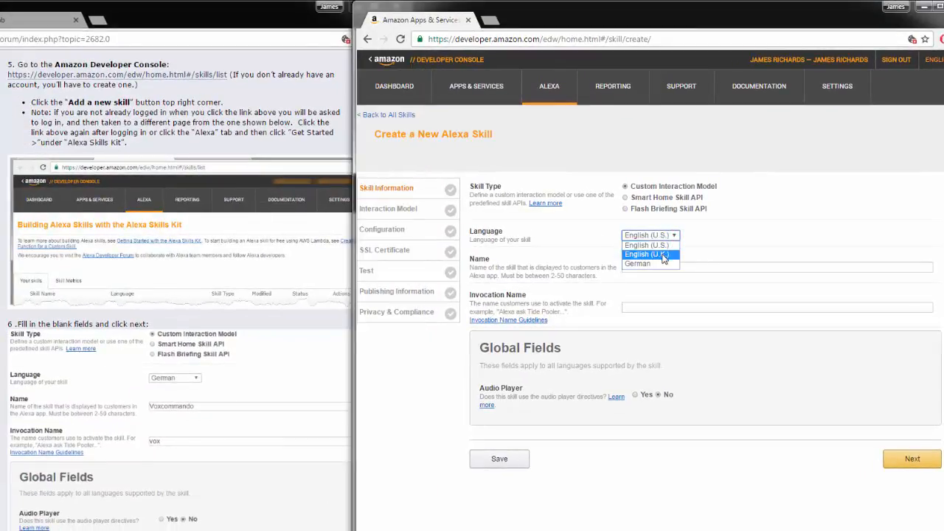
{"action": "left_click", "coordinate": [673, 236]}
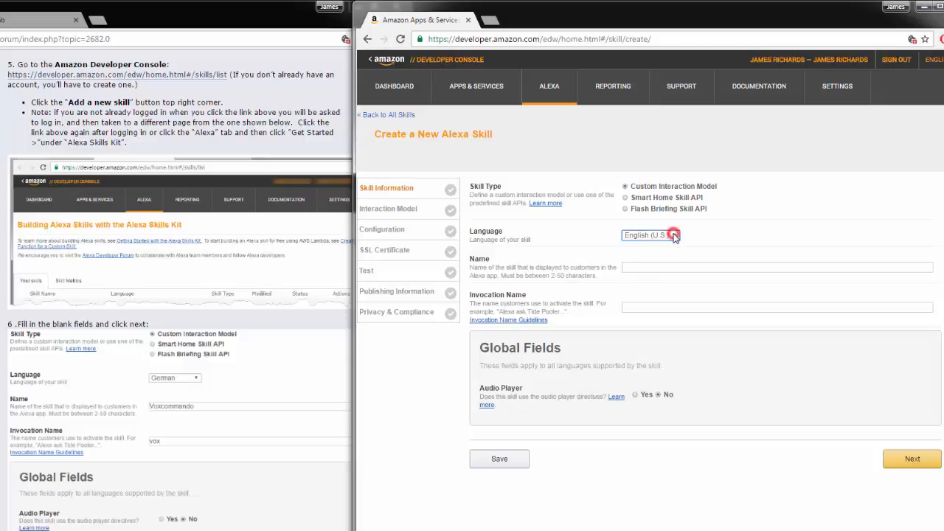
{"action": "left_click", "coordinate": [643, 268]}
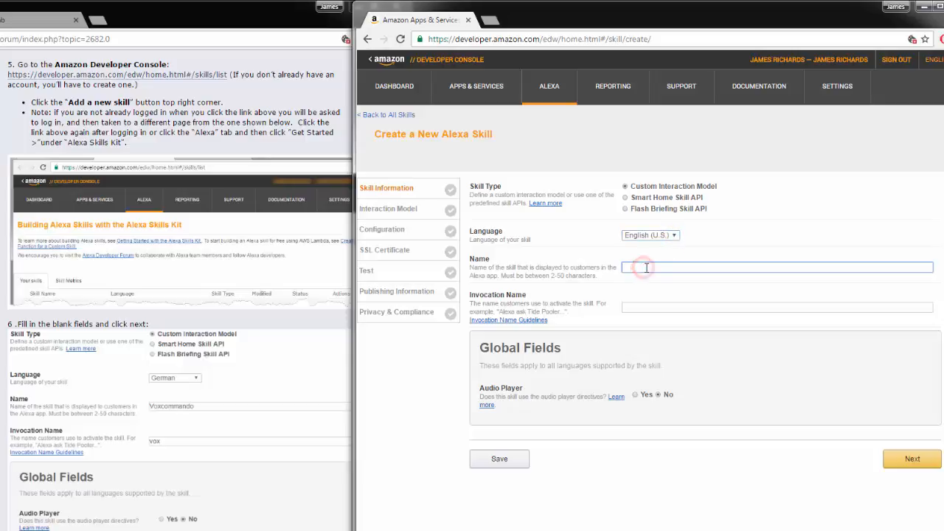
{"action": "type", "text": "VoxCo"}
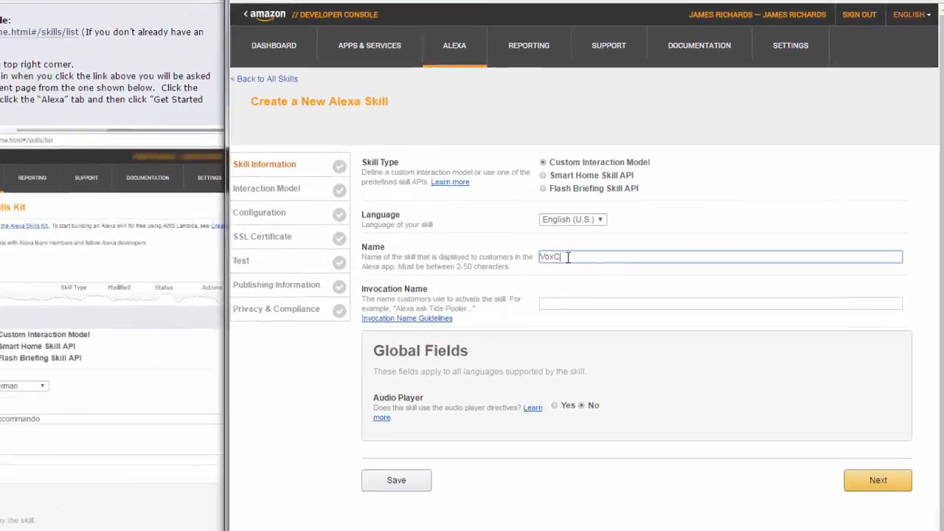
{"action": "type", "text": "mmando"}
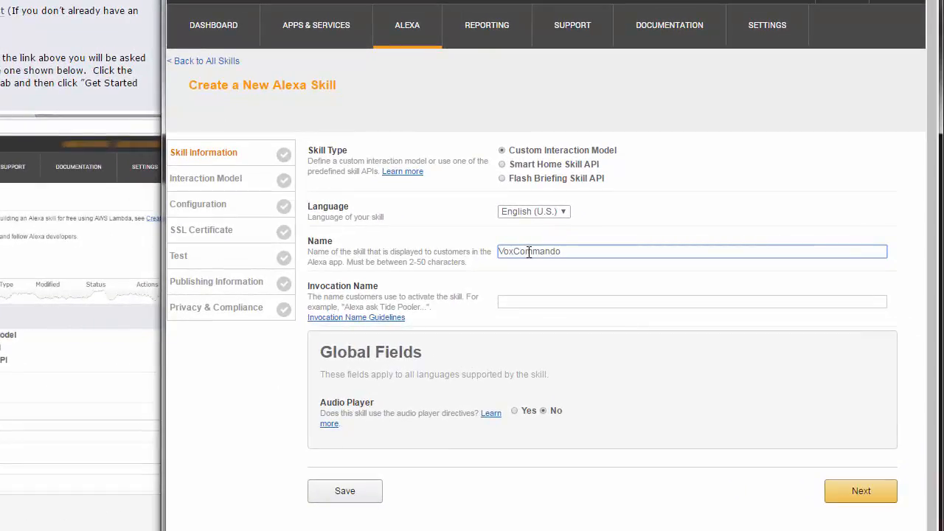
Set the invocation name to Jarvis and continue to the interaction model page
{"action": "left_click", "coordinate": [544, 302]}
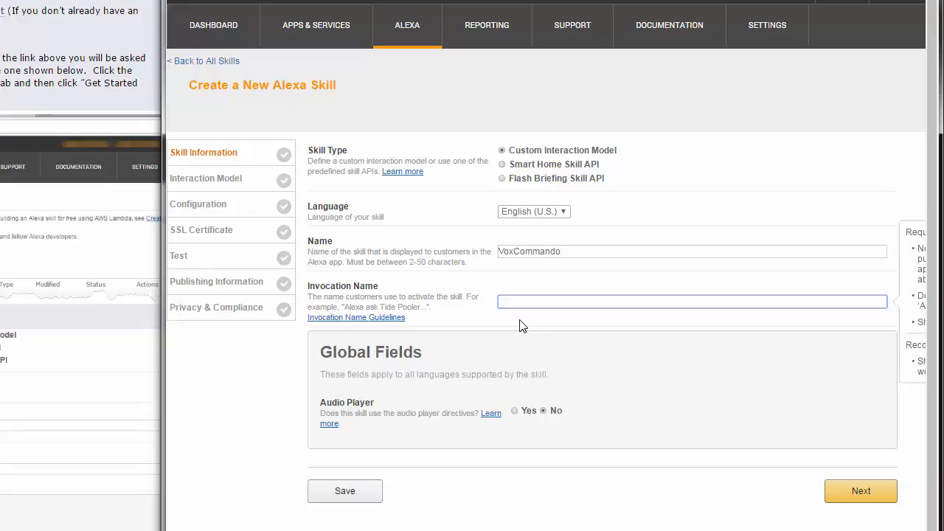
{"action": "type", "text": "vox"}
{"action": "key", "text": "BackSpace"}
{"action": "key", "text": "BackSpace"}
{"action": "key", "text": "BackSpace"}
{"action": "type", "text": "j"}
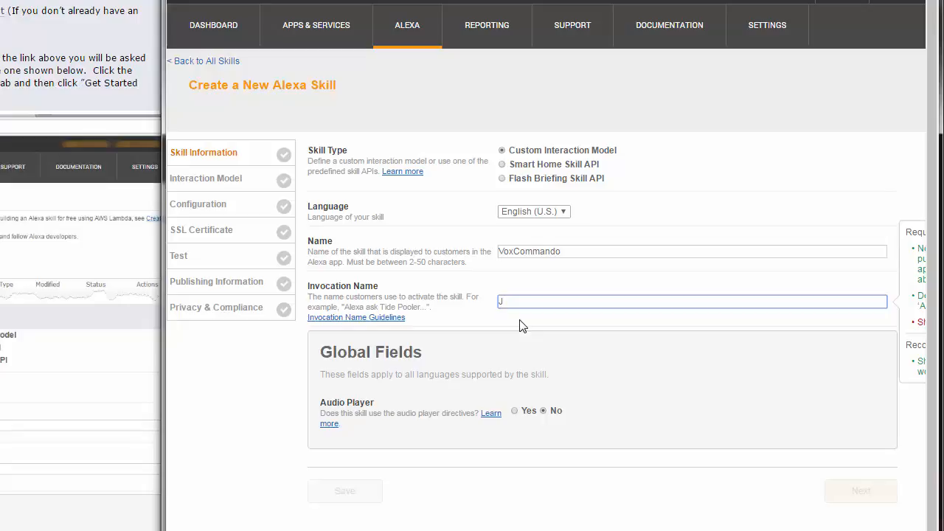
{"action": "type", "text": "arvis"}
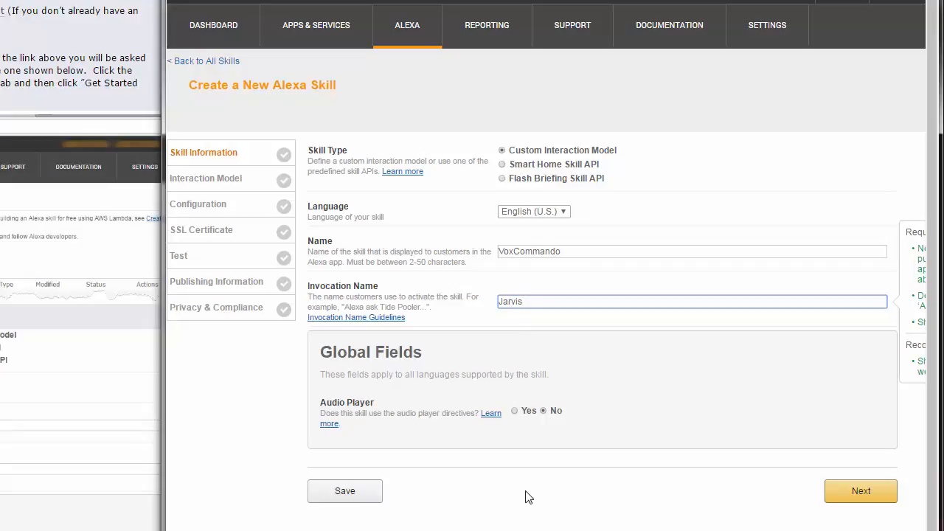
{"action": "left_click", "coordinate": [861, 491]}
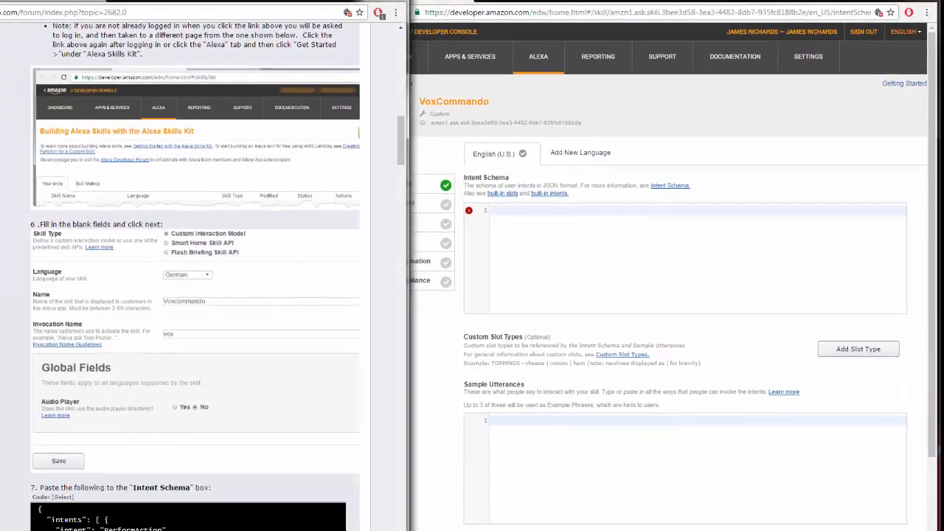
Copy the tutorial's intent schema code and paste it into the Intent Schema box
{"action": "scroll", "coordinate": [199, 295], "scroll_direction": "down", "scroll_amount": 3}
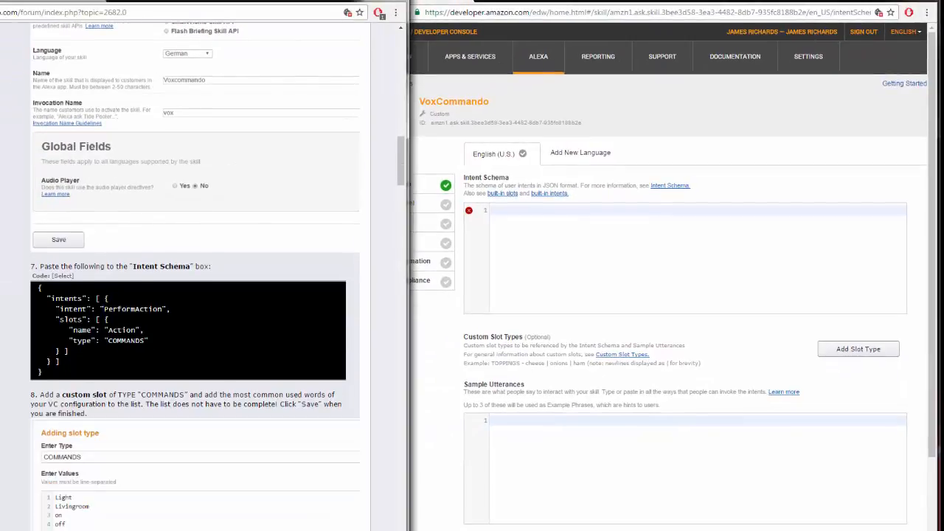
{"action": "left_click_drag", "start_coordinate": [38, 287], "coordinate": [62, 308]}
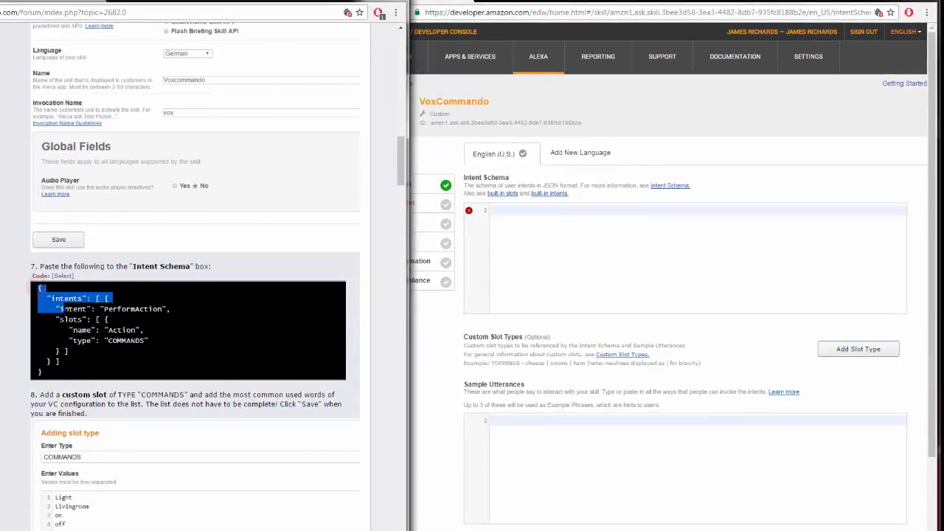
{"action": "left_click", "coordinate": [64, 276]}
{"action": "key", "text": "ctrl+c"}
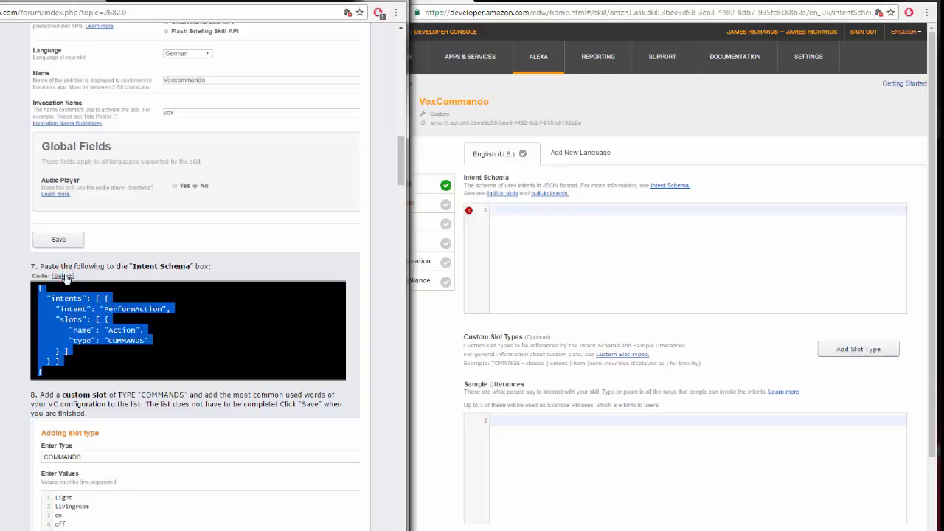
{"action": "left_click", "coordinate": [529, 250]}
{"action": "key", "text": "ctrl+v"}
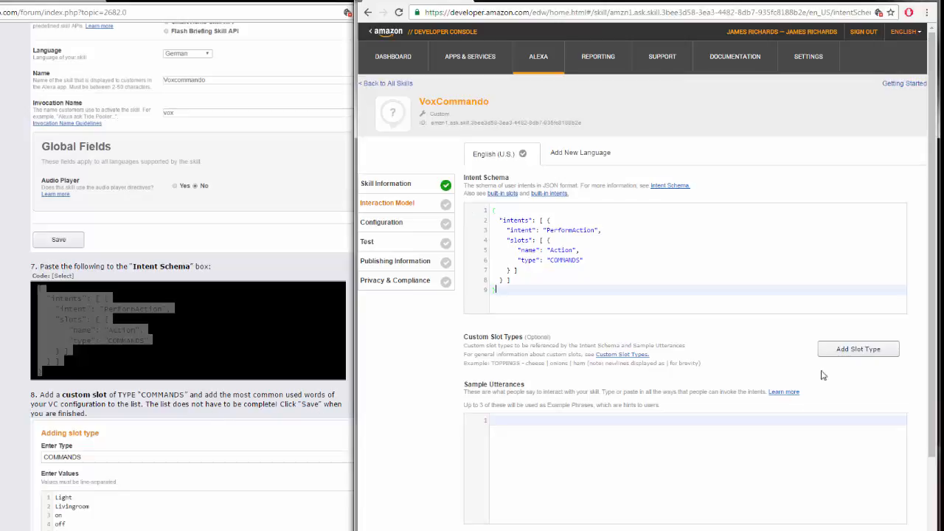
Add a custom slot type named COMMANDS
{"action": "left_click", "coordinate": [859, 350]}
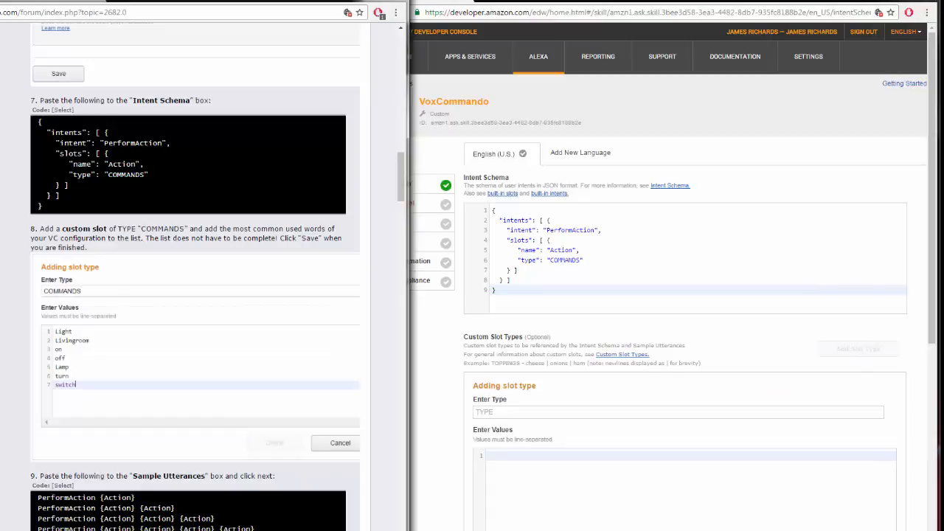
{"action": "left_click", "coordinate": [515, 412]}
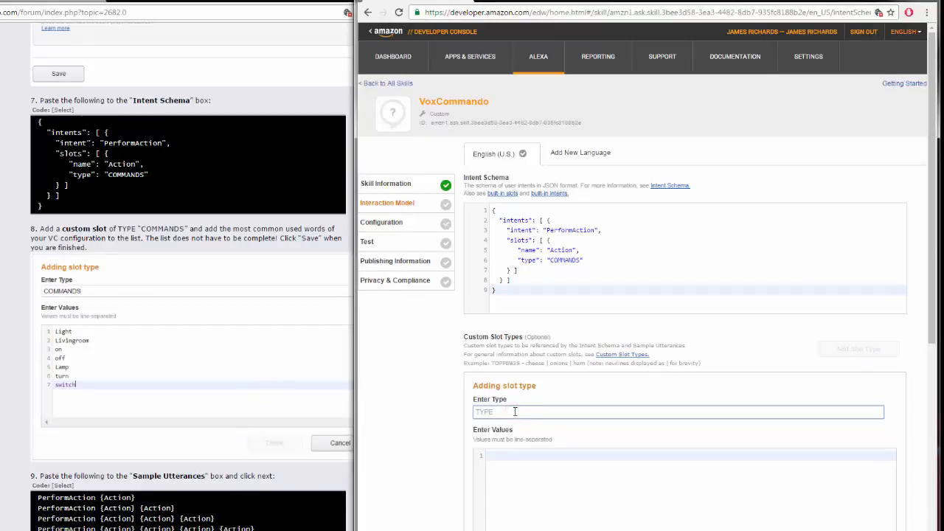
{"action": "type", "text": "COMMANDS"}
{"action": "left_click_drag", "start_coordinate": [516, 261], "coordinate": [598, 260]}
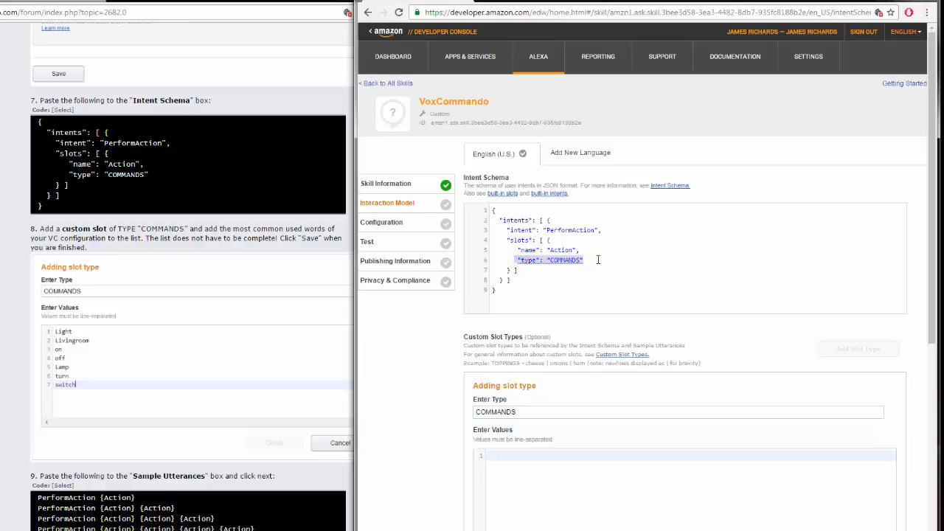
{"action": "left_click", "coordinate": [537, 410]}
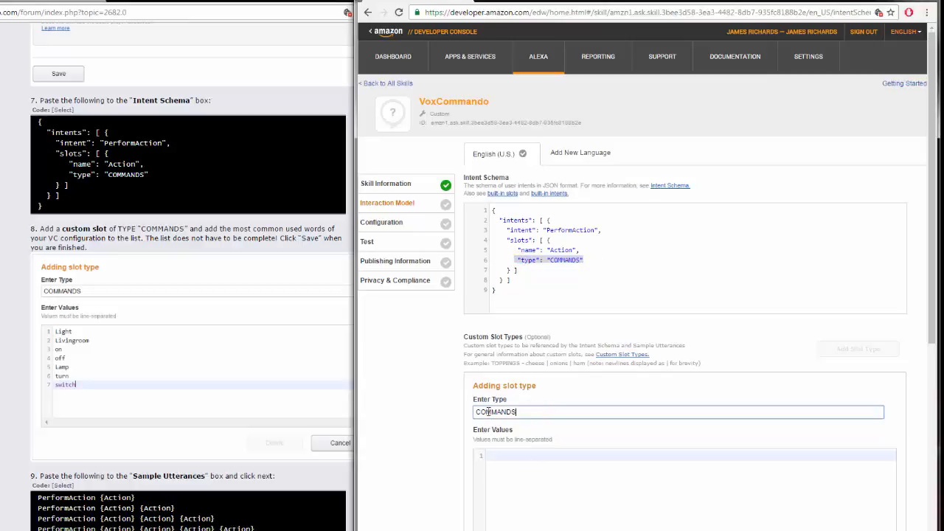
Enter the COMMANDS slot values Jarvis, turn, on, off, switch, help and listen, one per line, and save the slot type
{"action": "left_click", "coordinate": [507, 454]}
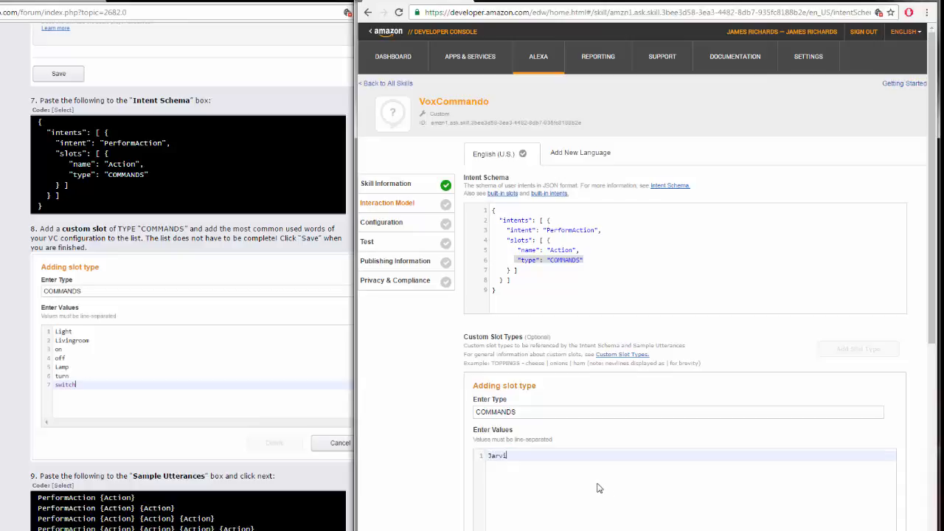
{"action": "type", "text": "Jarvis"}
{"action": "key", "text": "Return"}
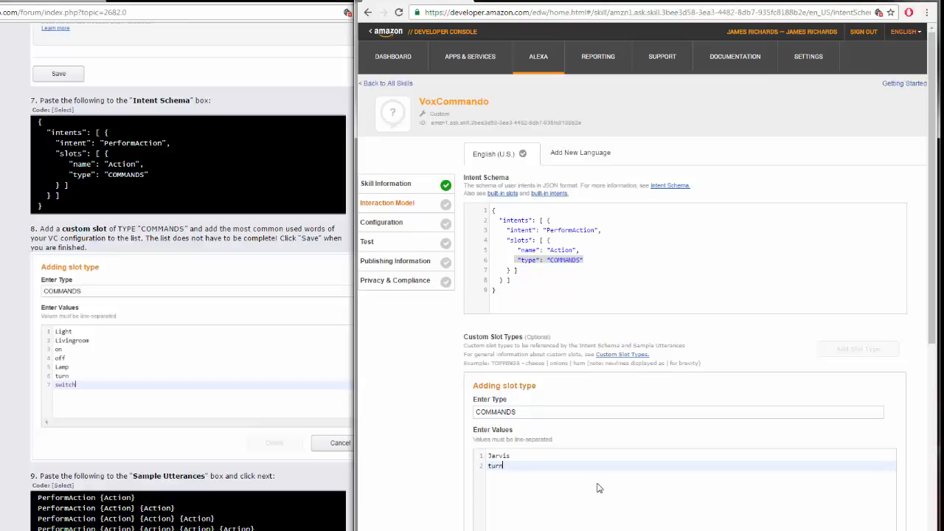
{"action": "type", "text": "turn"}
{"action": "key", "text": "Return"}
{"action": "type", "text": "o"}
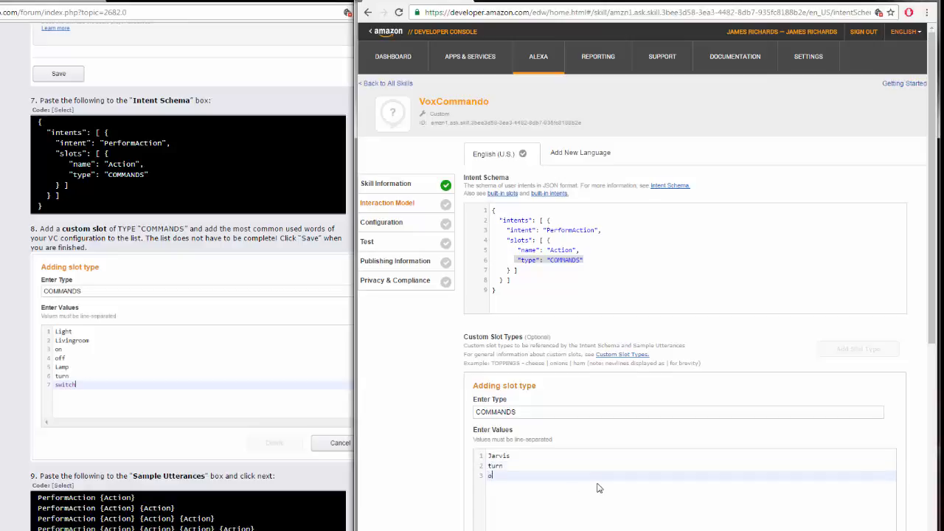
{"action": "type", "text": "n"}
{"action": "key", "text": "Return"}
{"action": "type", "text": "off"}
{"action": "key", "text": "Return"}
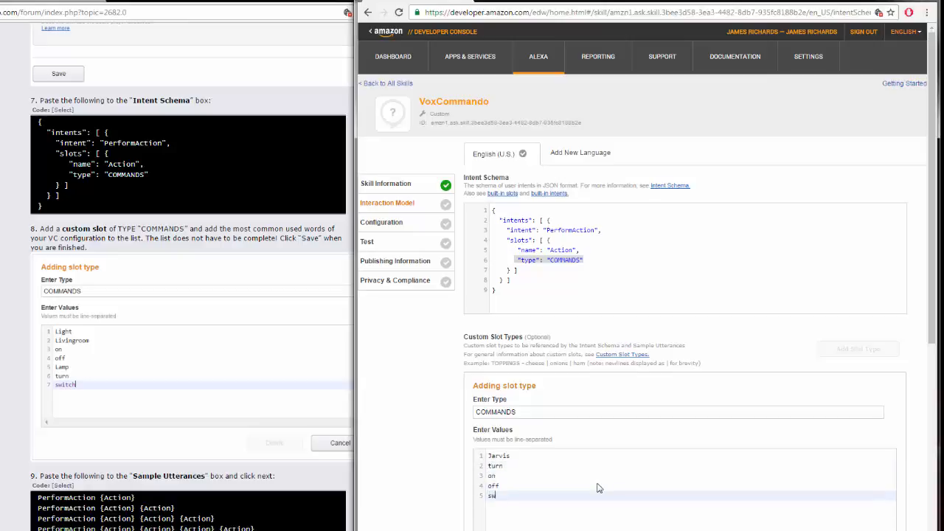
{"action": "type", "text": "switch"}
{"action": "key", "text": "Return"}
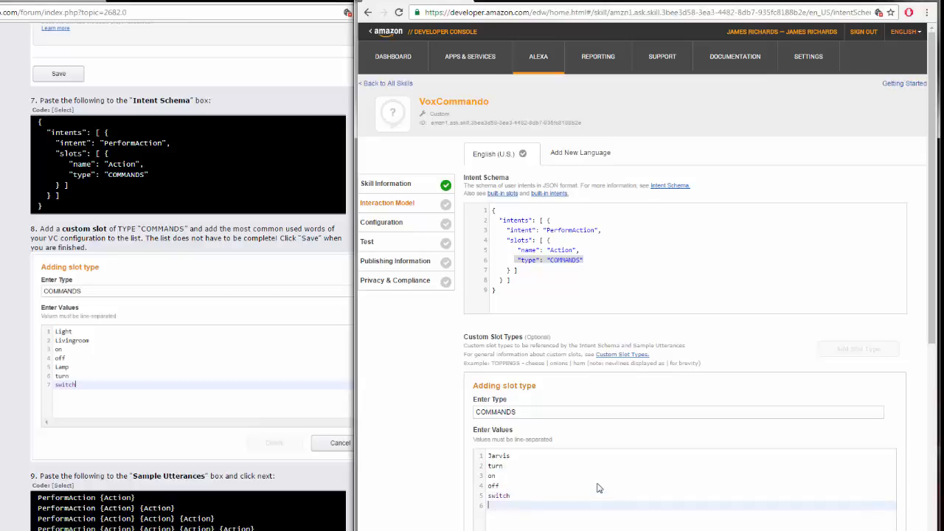
{"action": "type", "text": "help"}
{"action": "key", "text": "Return"}
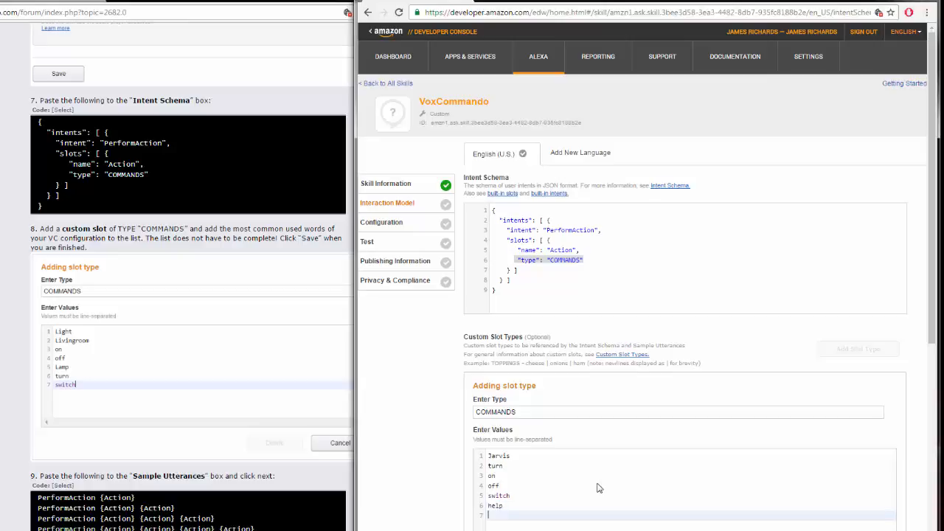
{"action": "type", "text": "listen"}
{"action": "scroll", "coordinate": [931, 315], "scroll_direction": "down", "scroll_amount": 1}
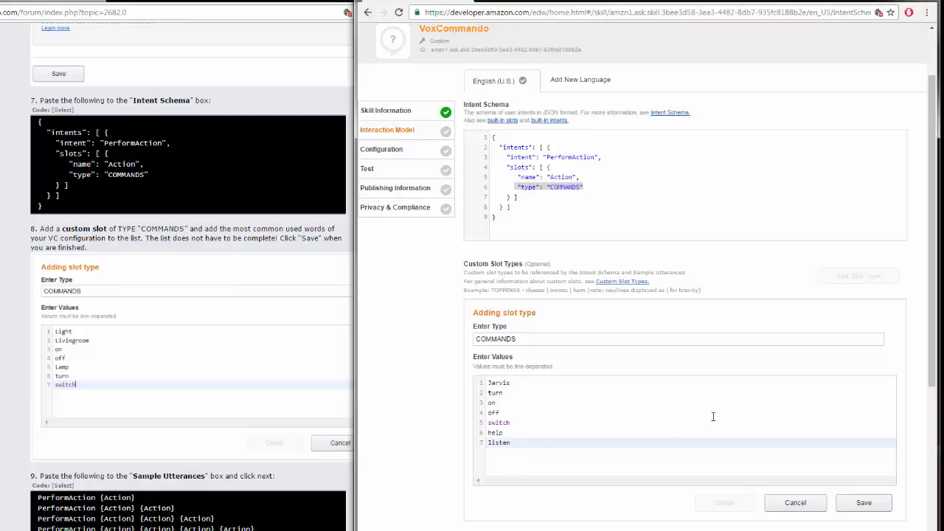
{"action": "left_click", "coordinate": [868, 503]}
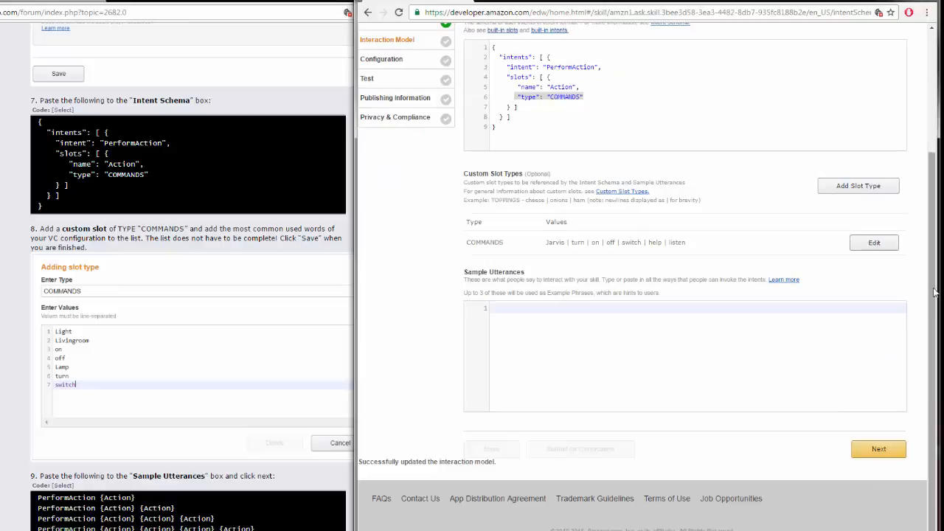
Copy the tutorial's sample utterances code and paste it into the Sample Utterances box
{"action": "left_click_drag", "start_coordinate": [933, 288], "coordinate": [934, 317]}
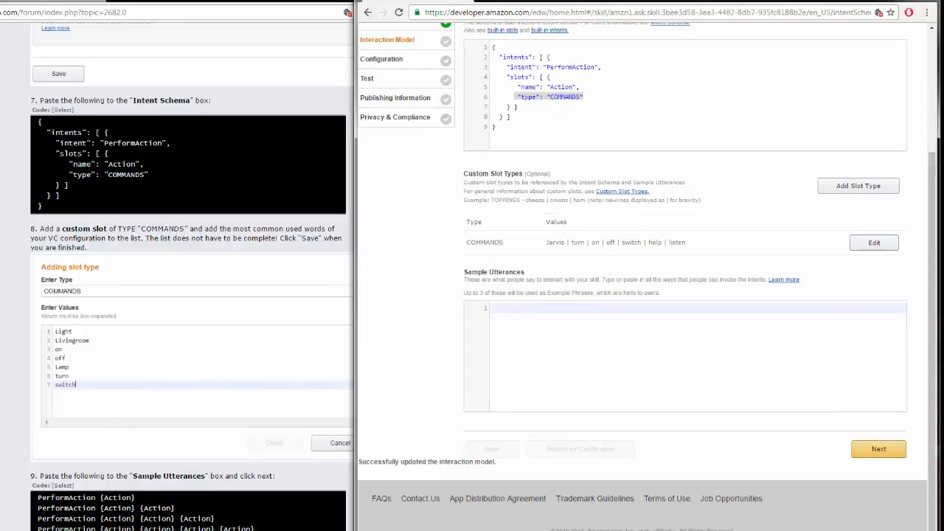
{"action": "left_click", "coordinate": [17, 398]}
{"action": "scroll", "coordinate": [13, 376], "scroll_direction": "down", "scroll_amount": 3}
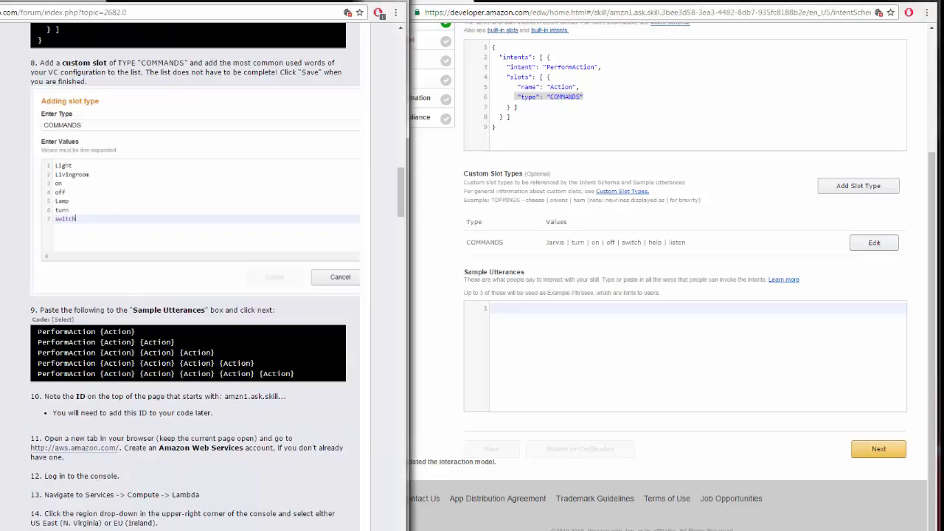
{"action": "left_click", "coordinate": [36, 331]}
{"action": "left_click_drag", "start_coordinate": [39, 331], "coordinate": [402, 376]}
{"action": "key", "text": "ctrl+c"}
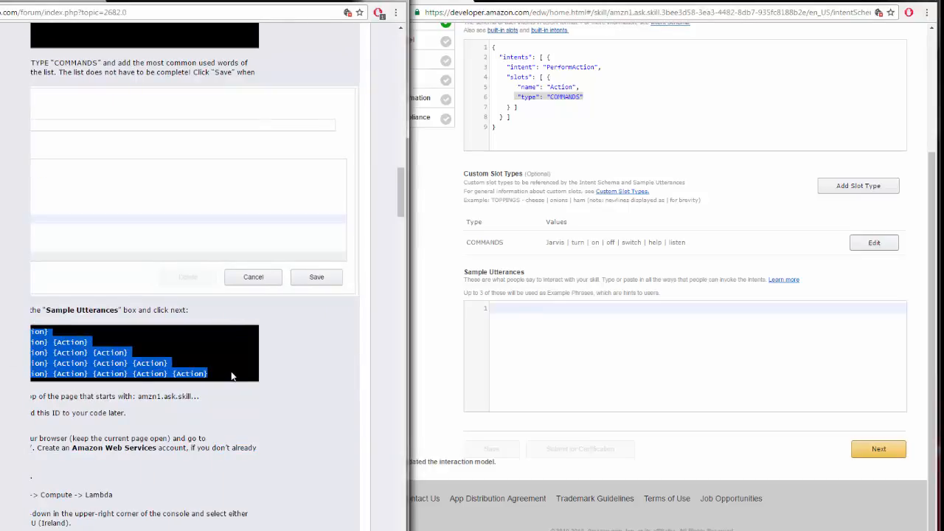
{"action": "left_click", "coordinate": [510, 309]}
{"action": "key", "text": "ctrl+v"}
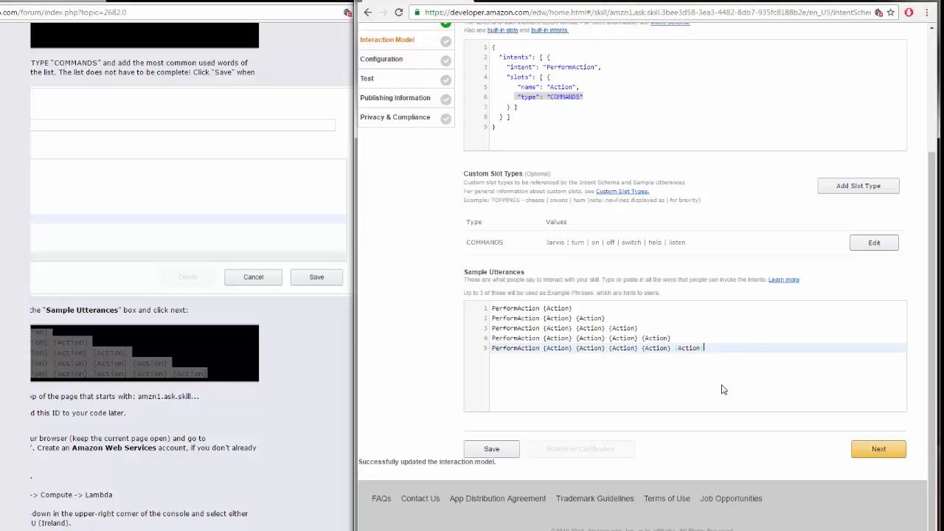
Continue to the Configuration page and highlight the skill ID shown under the skill name
{"action": "left_click", "coordinate": [878, 450]}
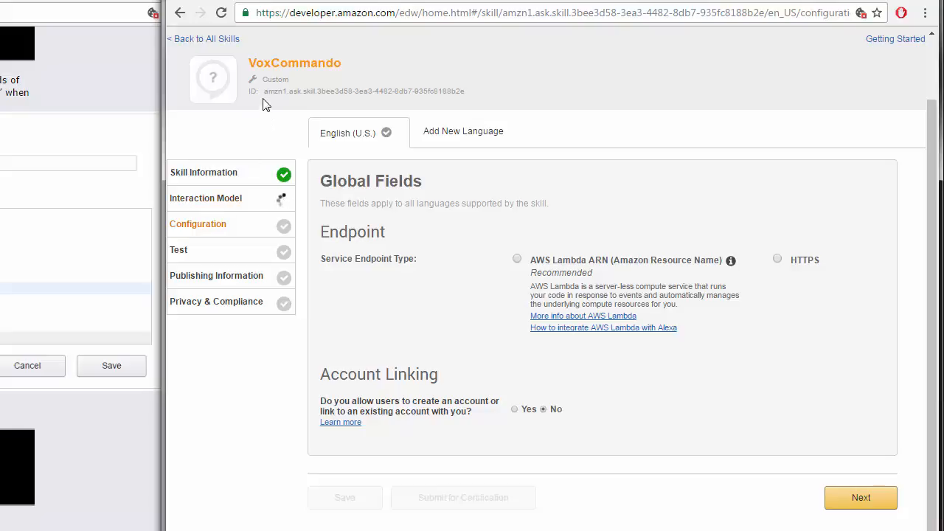
{"action": "left_click_drag", "start_coordinate": [262, 90], "coordinate": [505, 91]}
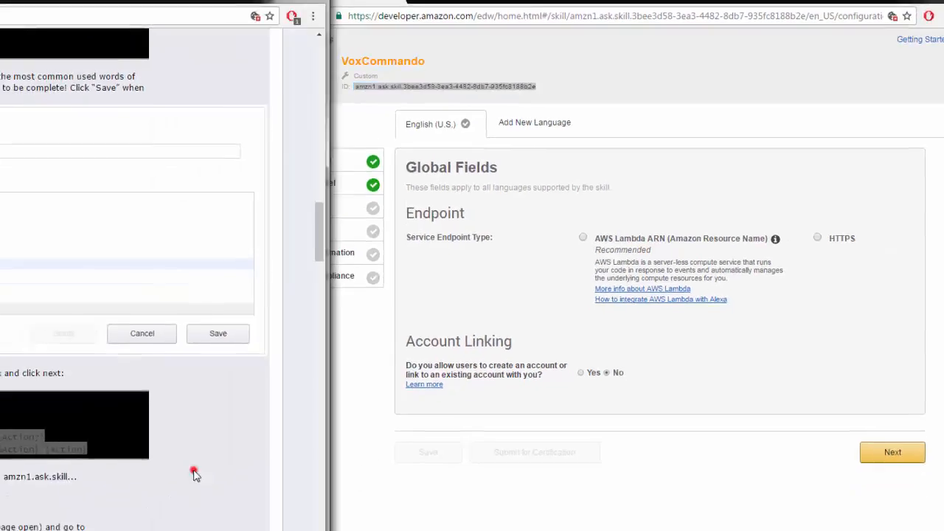
Copy the tutorial's aws.amazon.com link address and open it in a new browser tab
{"action": "left_click", "coordinate": [194, 471]}
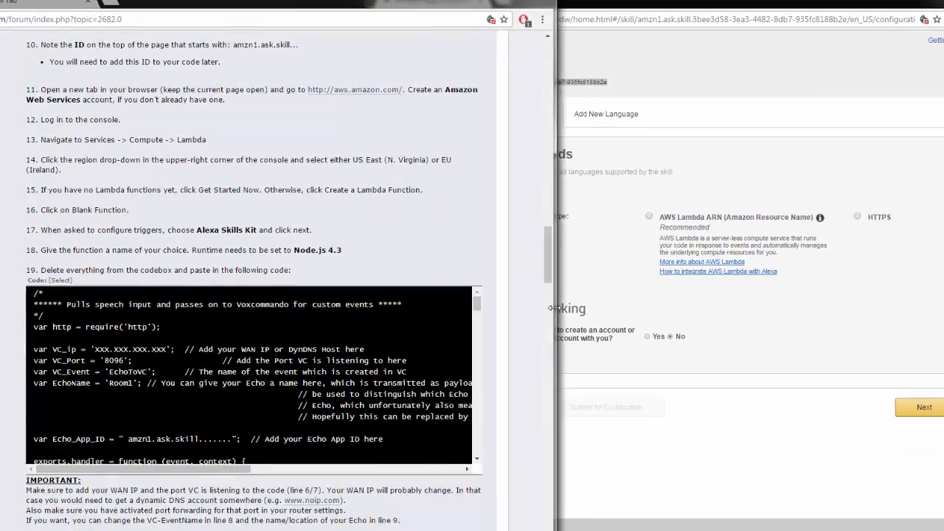
{"action": "scroll", "coordinate": [44, 218], "scroll_direction": "up", "scroll_amount": 2}
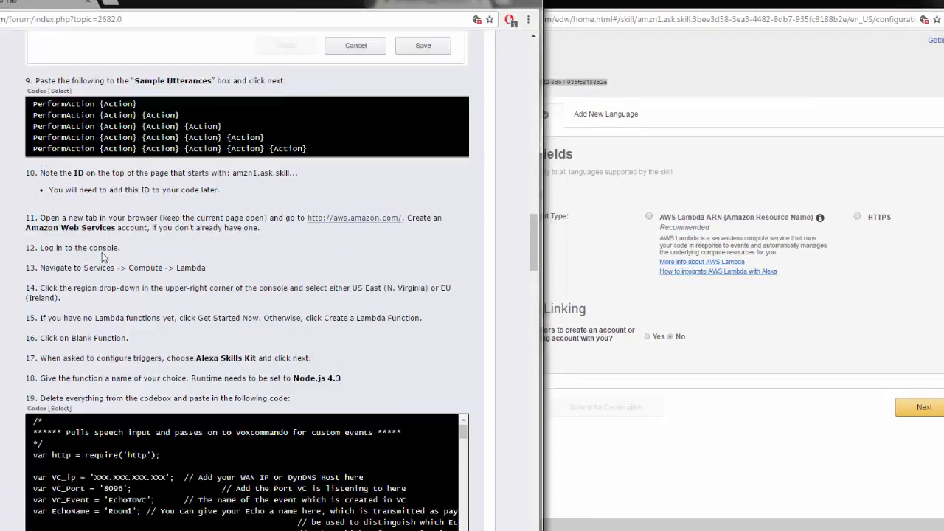
{"action": "right_click", "coordinate": [347, 221]}
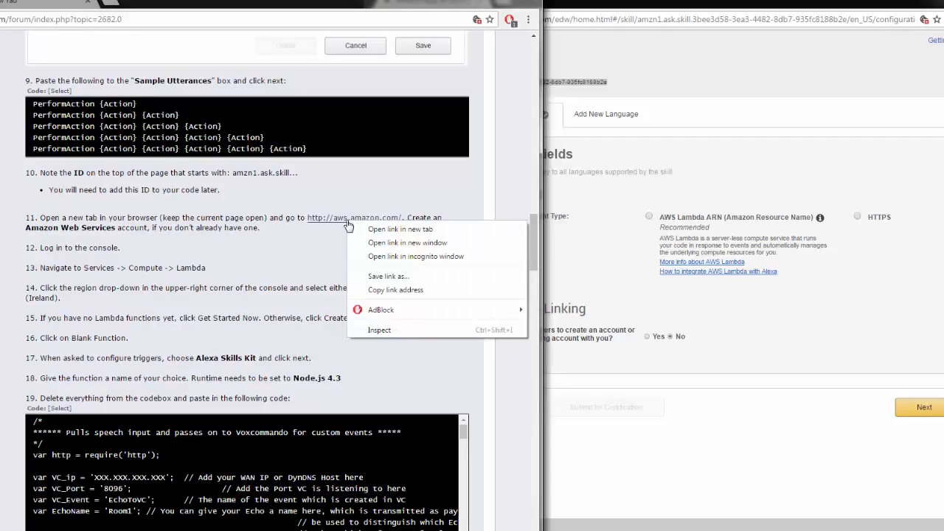
{"action": "left_click", "coordinate": [390, 290]}
{"action": "left_click", "coordinate": [560, 5]}
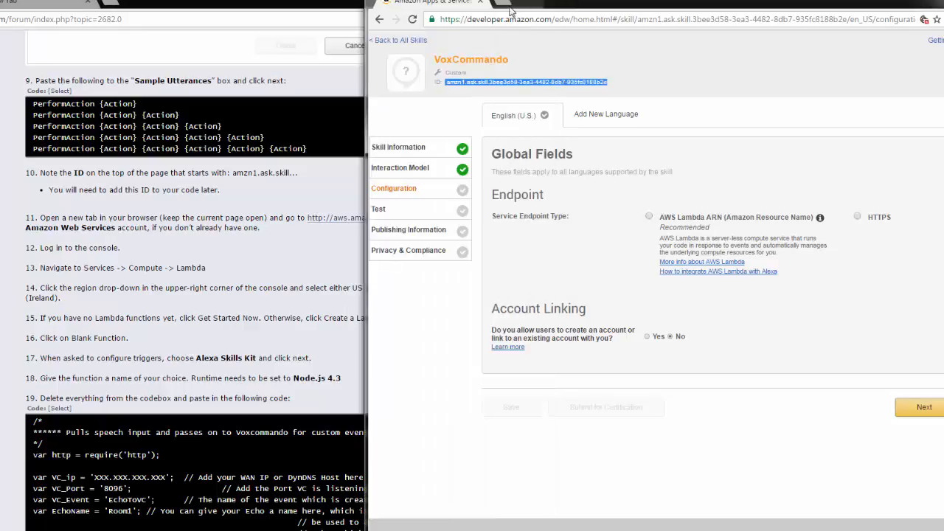
{"action": "left_click", "coordinate": [502, 4]}
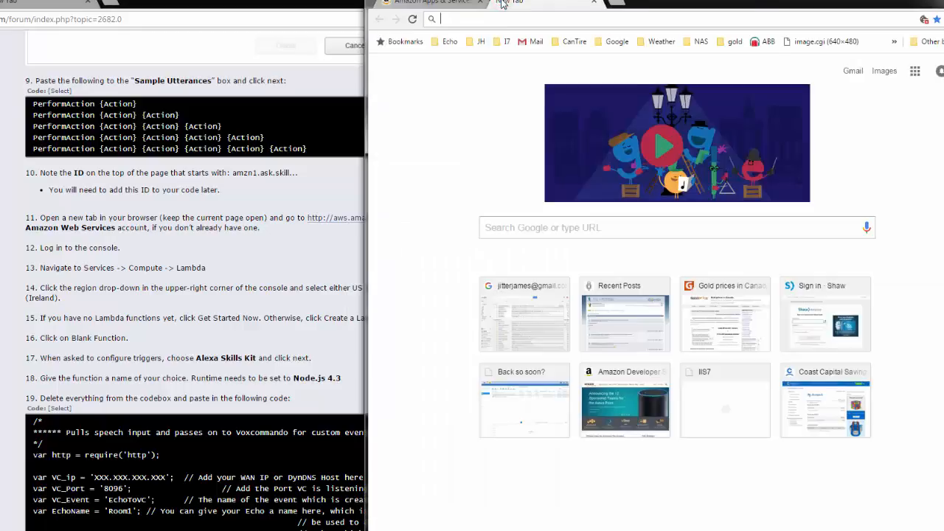
{"action": "type", "text": "http://aws.amazon.com/"}
{"action": "key", "text": "Return"}
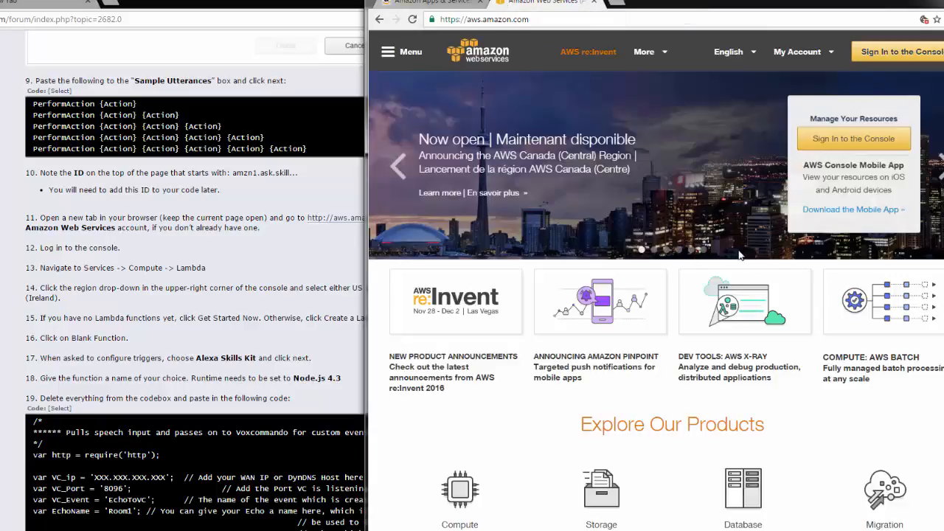
Sign in to the AWS console and open the Lambda service under Compute
{"action": "left_click", "coordinate": [887, 57]}
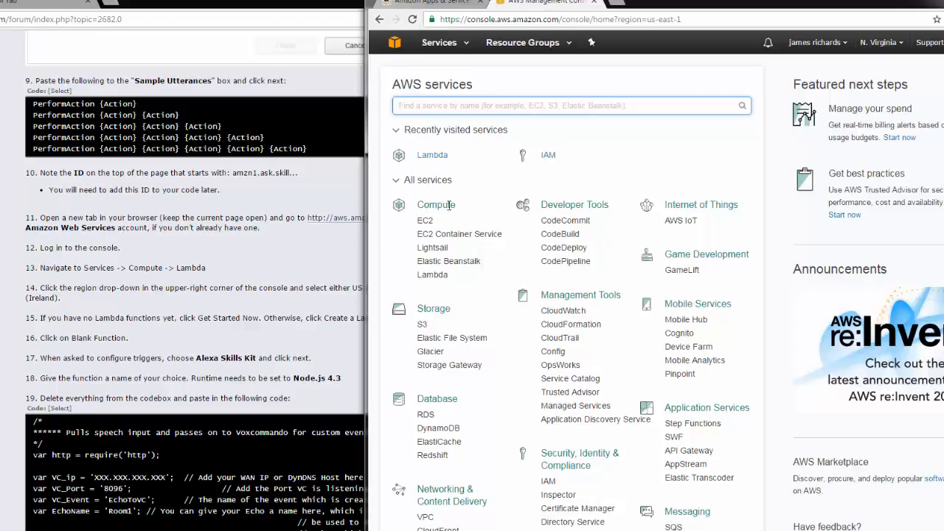
{"action": "left_click", "coordinate": [438, 277]}
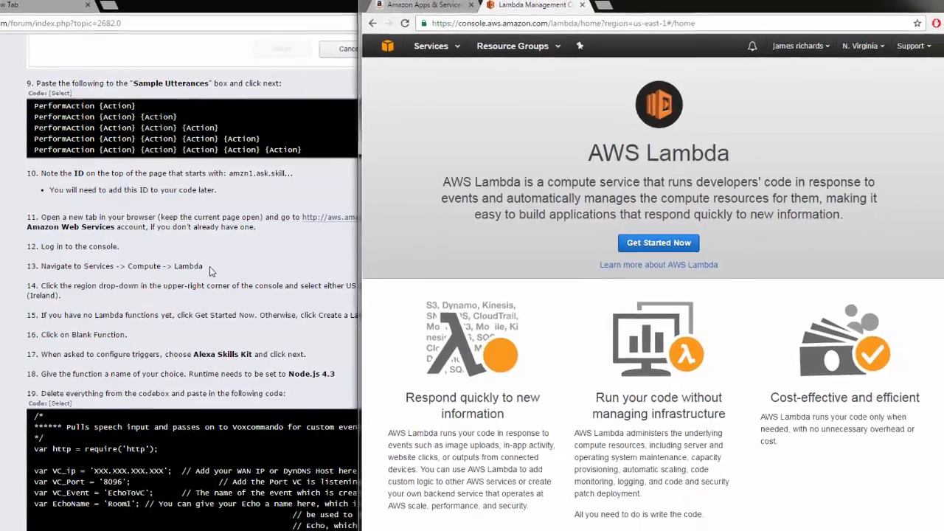
Set the console region to US East (N. Virginia) as the tutorial specifies
{"action": "left_click", "coordinate": [132, 295]}
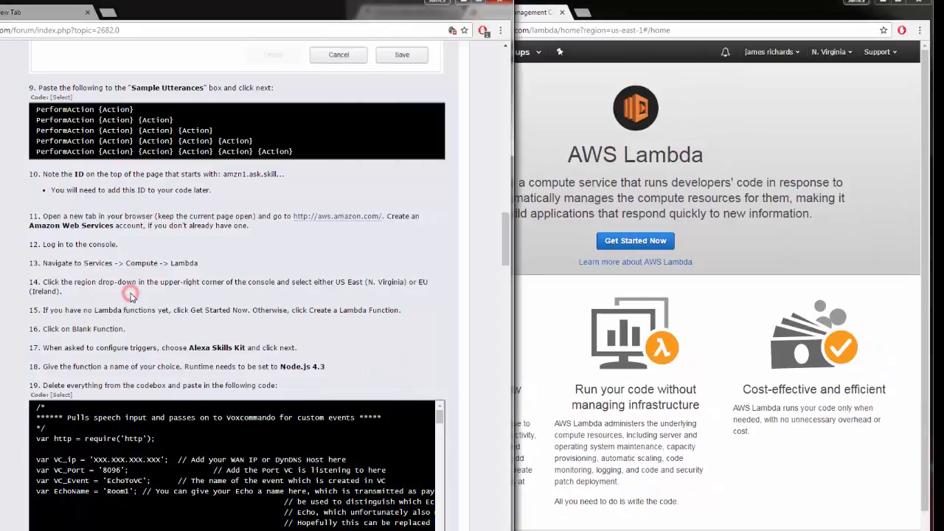
{"action": "left_click", "coordinate": [851, 56]}
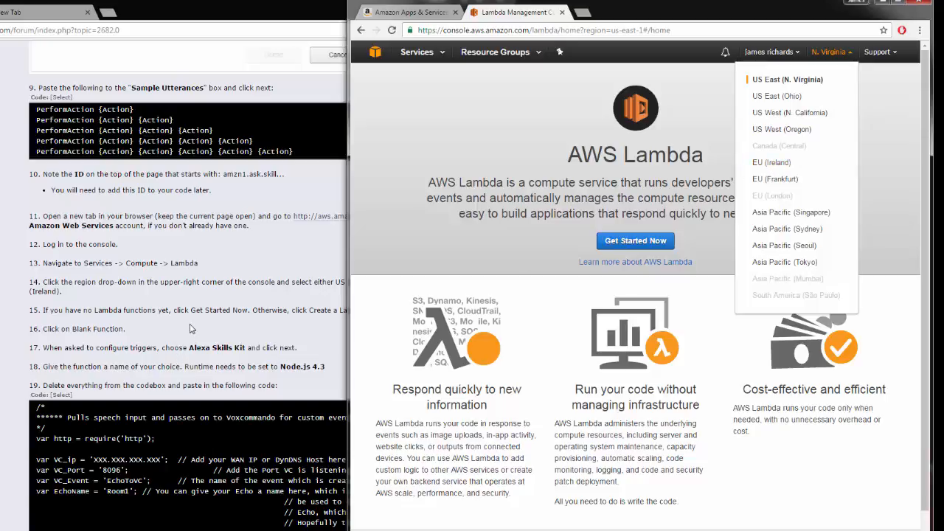
{"action": "left_click", "coordinate": [225, 293]}
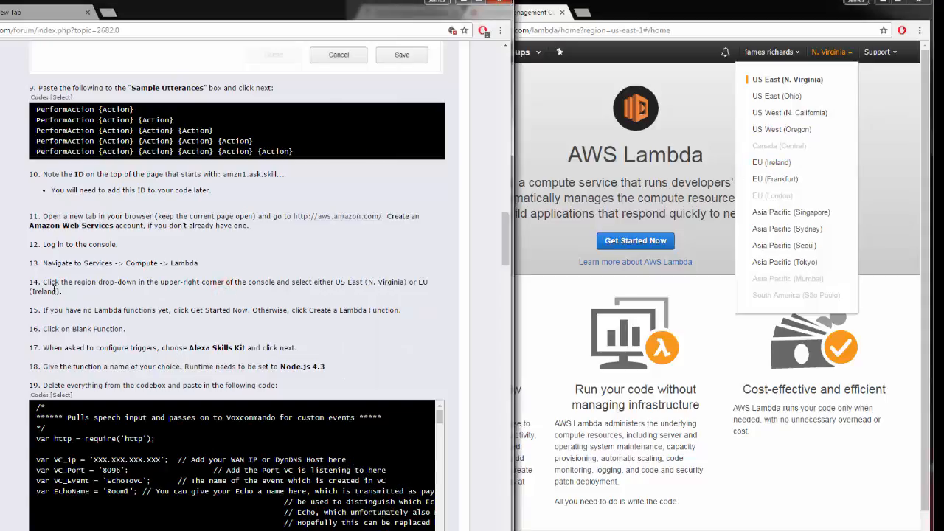
{"action": "left_click_drag", "start_coordinate": [333, 284], "coordinate": [335, 297]}
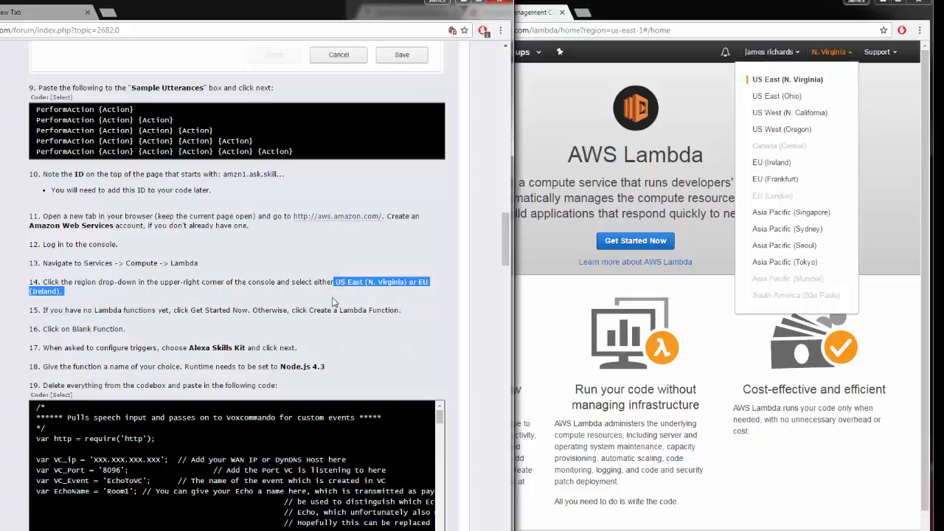
{"action": "left_click", "coordinate": [769, 86]}
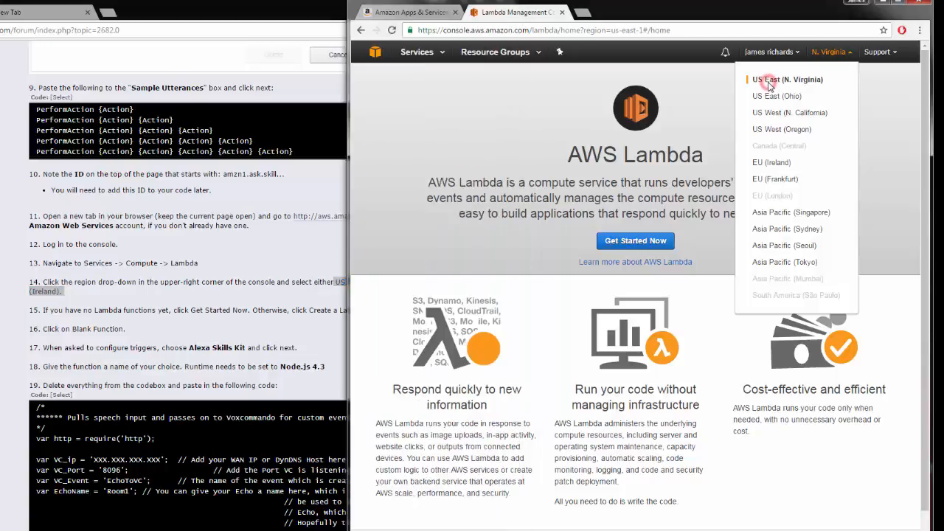
{"action": "left_click", "coordinate": [834, 56]}
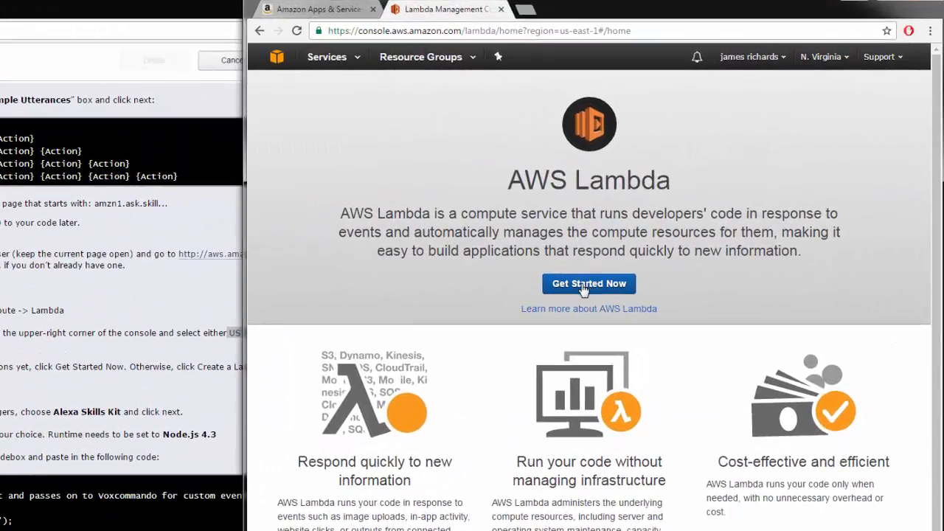
Create a new Lambda function from the Blank Function blueprint with an Alexa Skills Kit trigger
{"action": "left_click", "coordinate": [588, 284]}
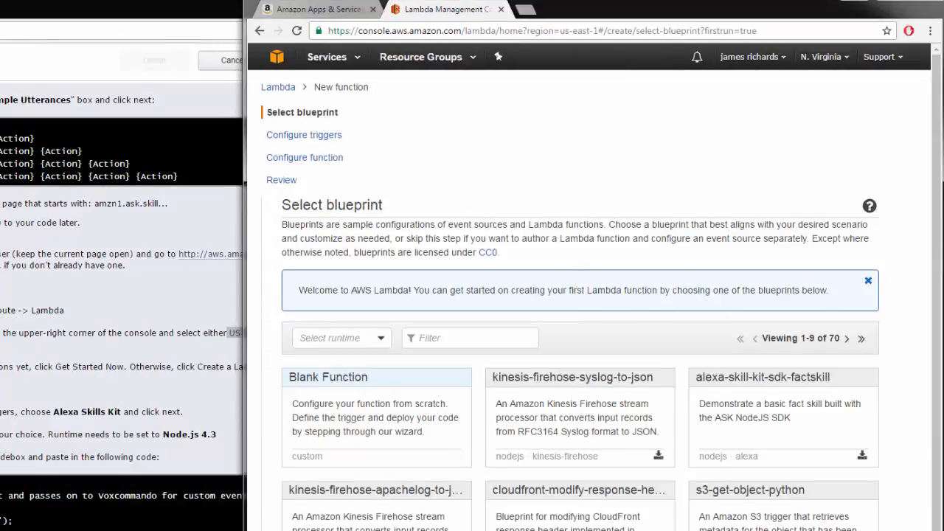
{"action": "left_click", "coordinate": [318, 379]}
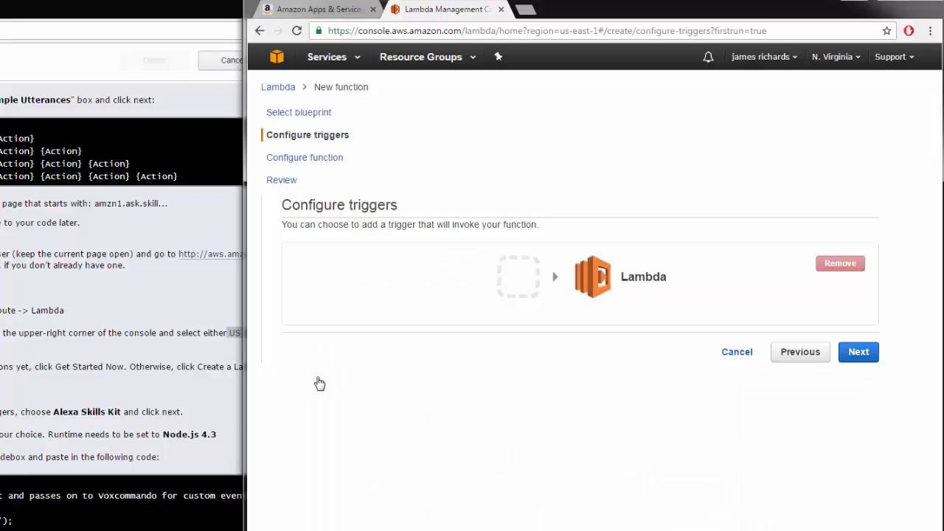
{"action": "left_click", "coordinate": [517, 278]}
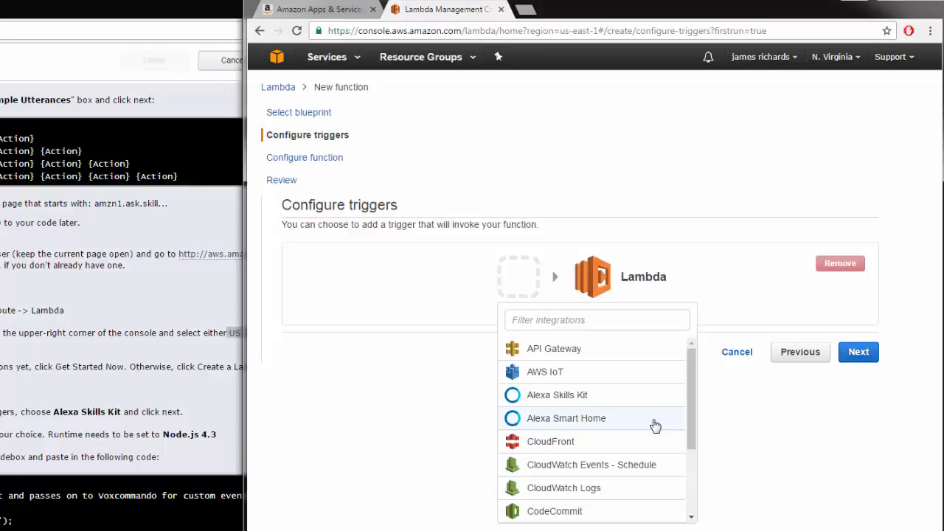
{"action": "left_click", "coordinate": [560, 398]}
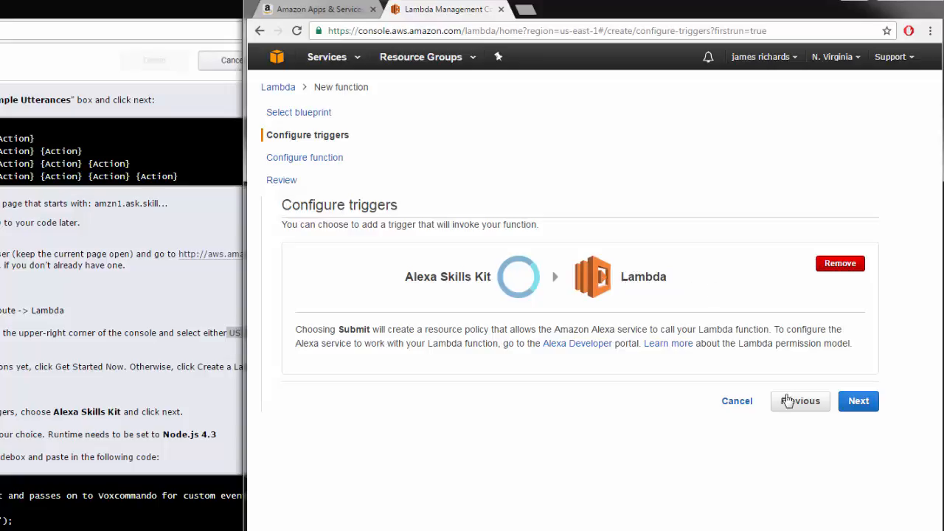
{"action": "left_click", "coordinate": [858, 400]}
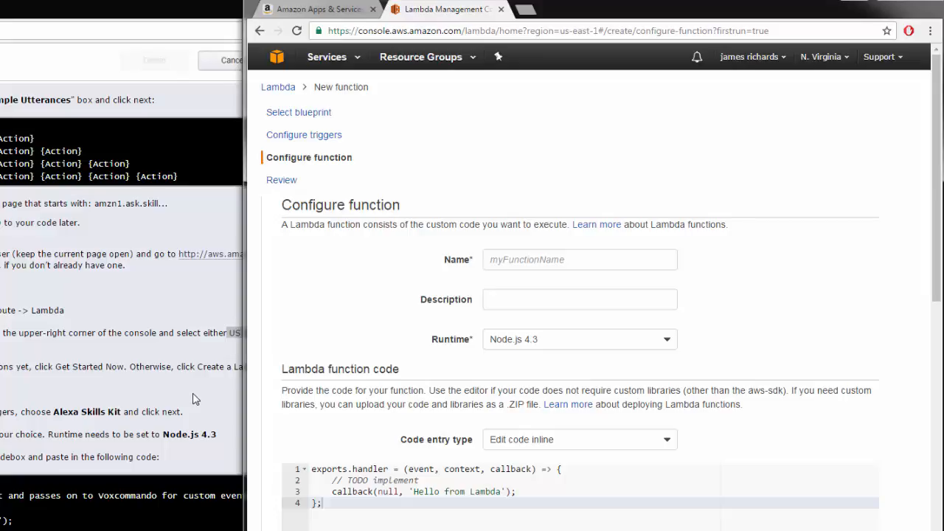
Name the function testEchoToVC and give it the description "send voice commands to VoxCommando"
{"action": "left_click", "coordinate": [555, 258]}
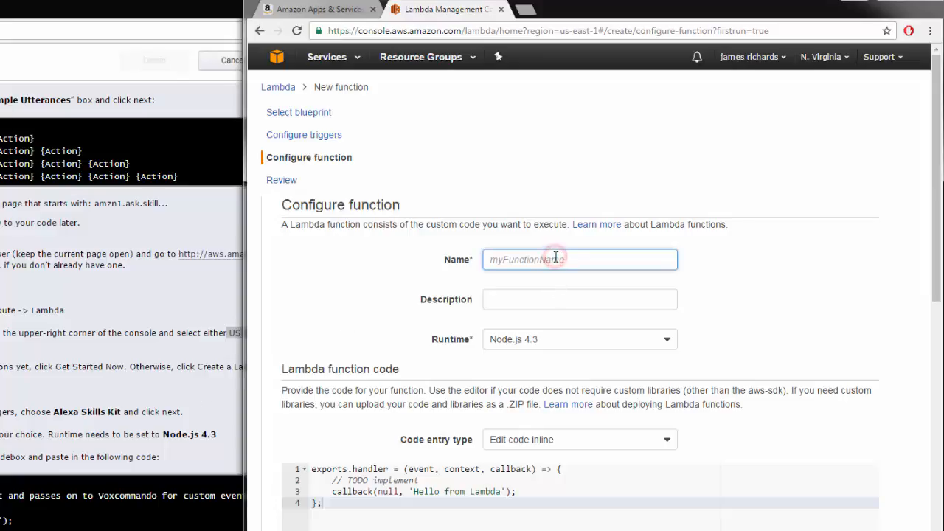
{"action": "type", "text": "testEchoToVC"}
{"action": "left_click", "coordinate": [515, 300]}
{"action": "type", "text": "se"}
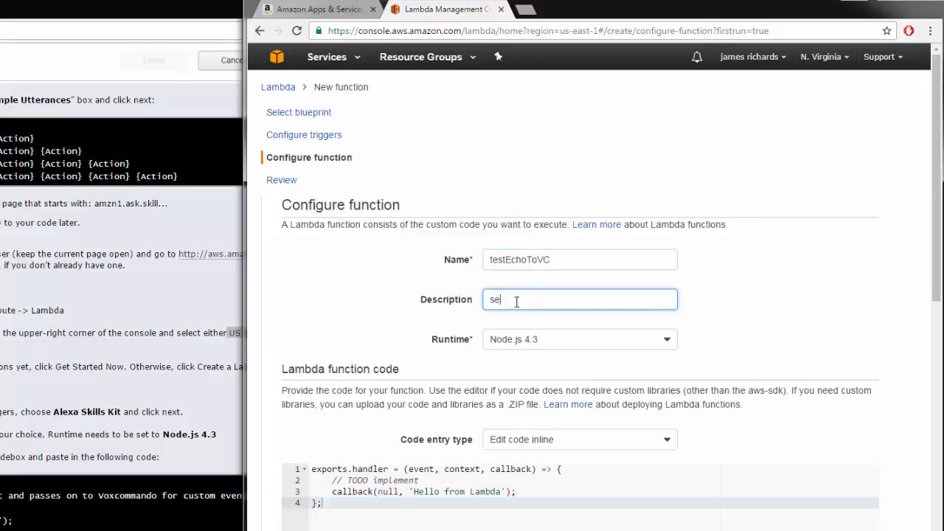
{"action": "type", "text": "nd voice commands to VoxCommando"}
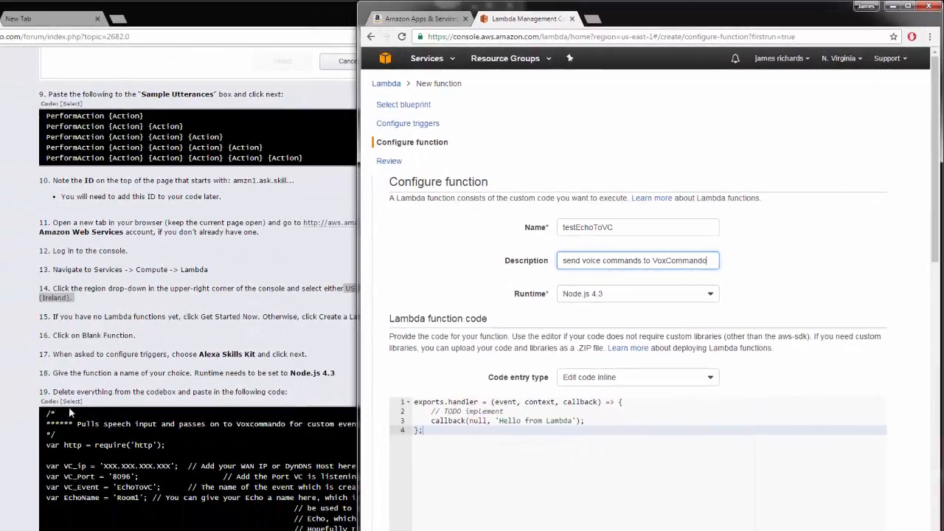
Copy the forum's Lambda code and paste it into the inline code editor, replacing the default template
{"action": "left_click", "coordinate": [100, 416]}
{"action": "scroll", "coordinate": [101, 417], "scroll_direction": "down", "scroll_amount": 3}
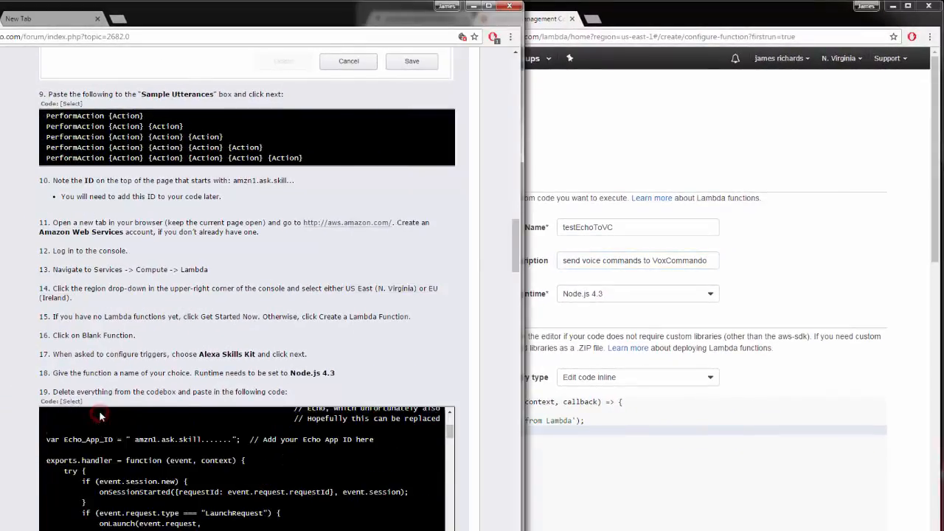
{"action": "scroll", "coordinate": [400, 328], "scroll_direction": "down", "scroll_amount": 1}
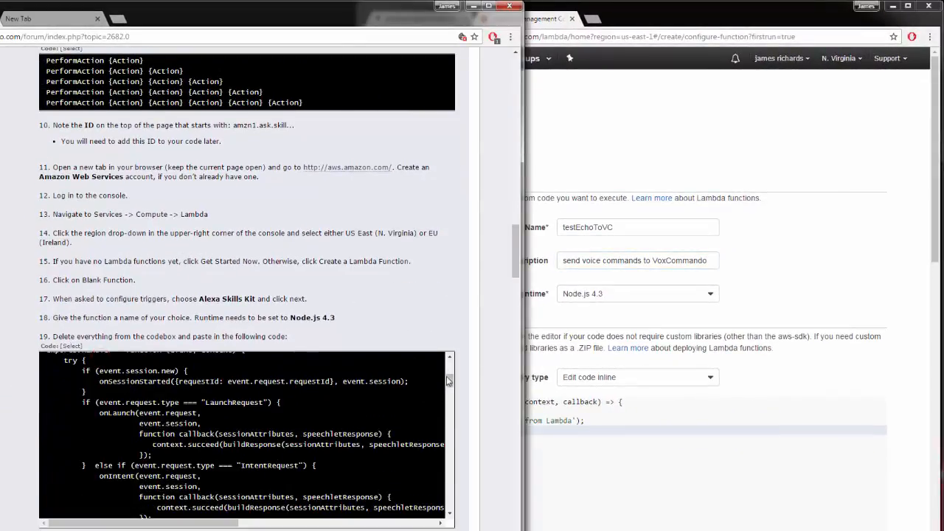
{"action": "mouse_move", "coordinate": [448, 380]}
{"action": "left_mouse_down"}
{"action": "mouse_move", "coordinate": [455, 501]}
{"action": "mouse_move", "coordinate": [449, 365]}
{"action": "left_mouse_up"}
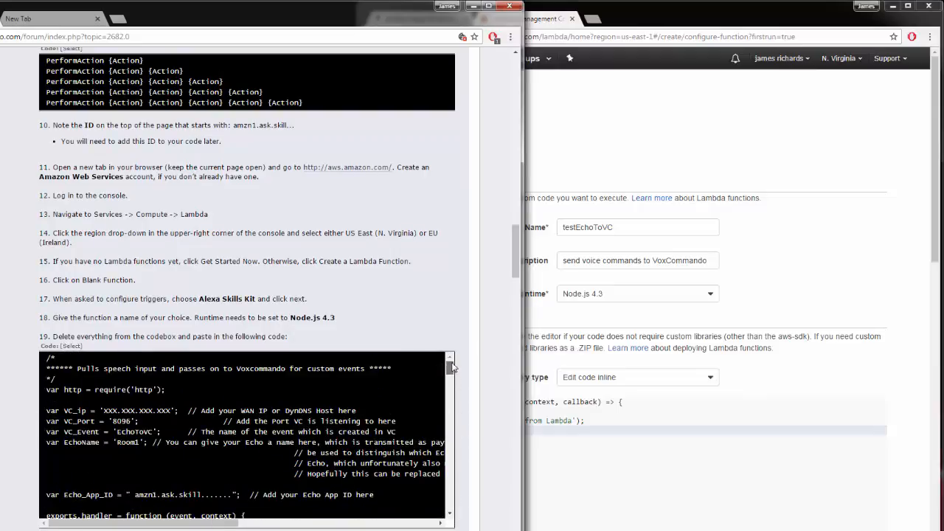
{"action": "left_click", "coordinate": [71, 346]}
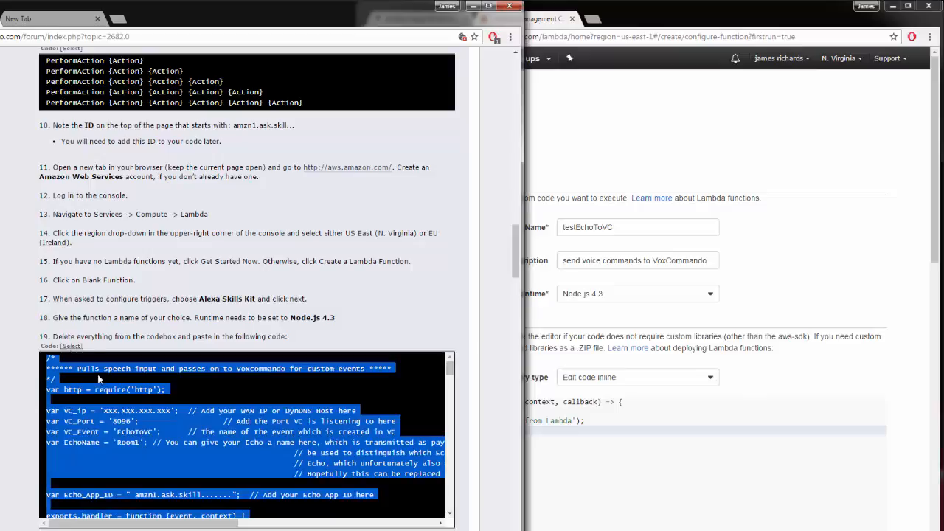
{"action": "left_click", "coordinate": [577, 487]}
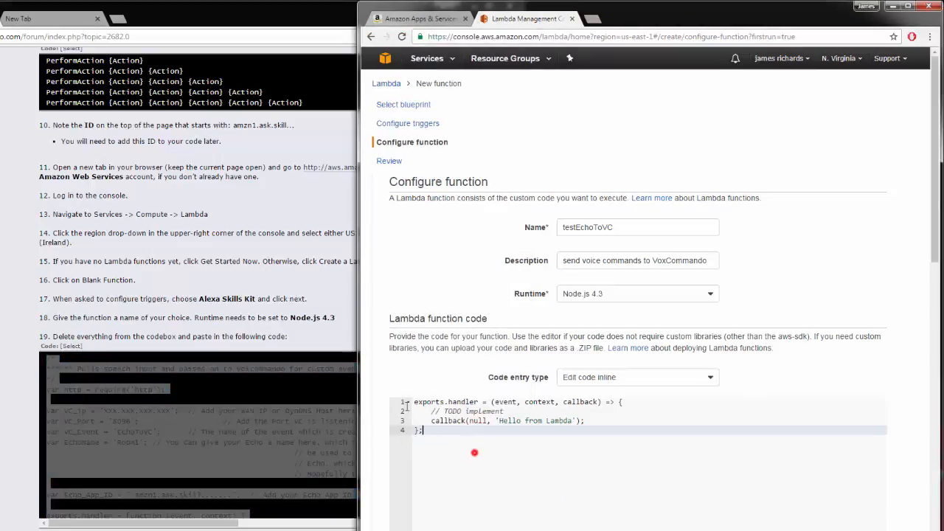
{"action": "key", "text": "ctrl+a"}
{"action": "key", "text": "BackSpace"}
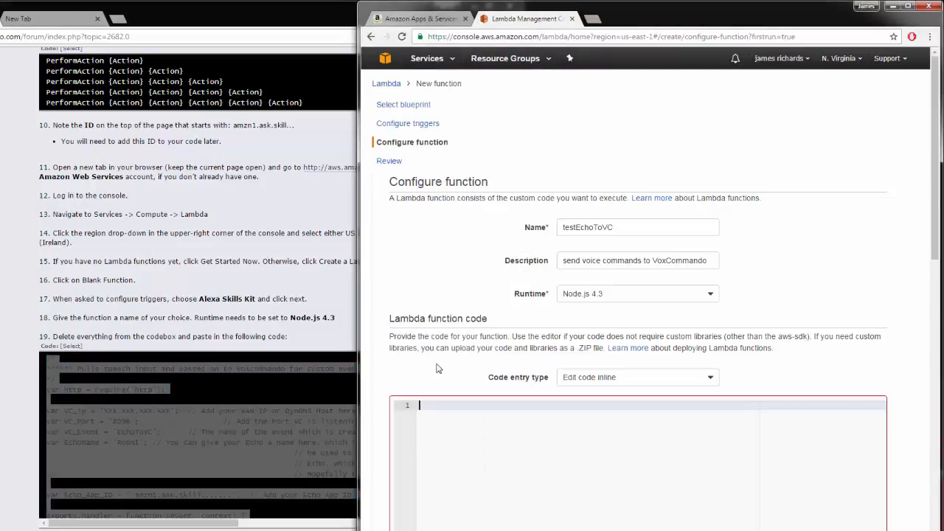
{"action": "key", "text": "ctrl+v"}
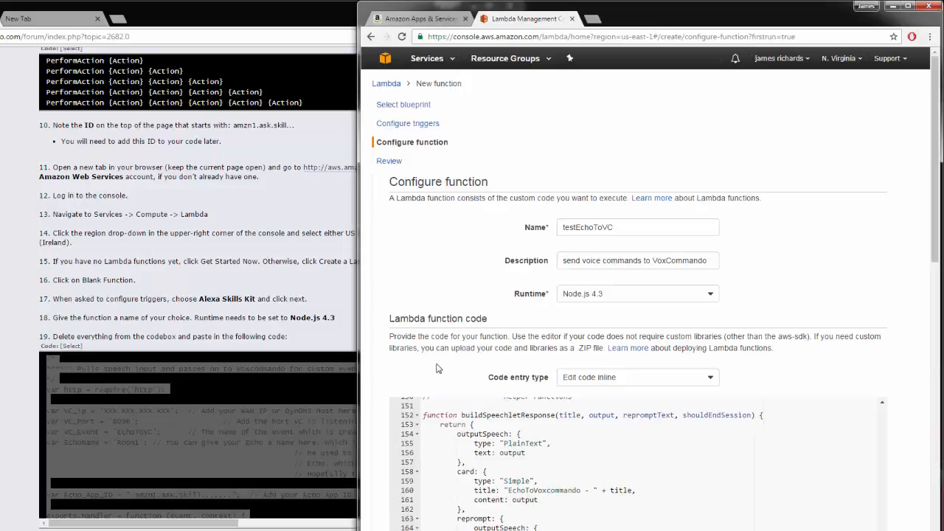
Replace the VC_ip placeholder in the pasted code with your WAN IP or DynDNS host address
{"action": "left_click_drag", "start_coordinate": [931, 245], "coordinate": [933, 322]}
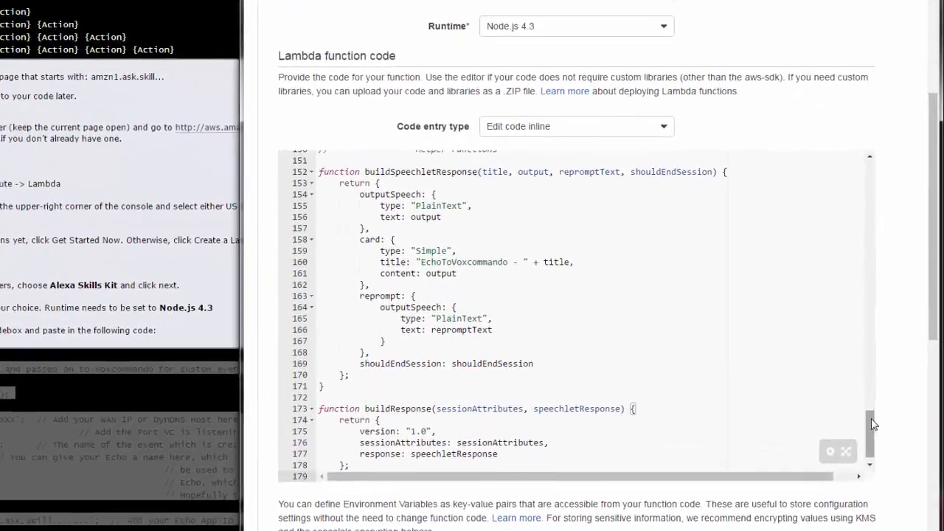
{"action": "left_click_drag", "start_coordinate": [882, 412], "coordinate": [867, 214]}
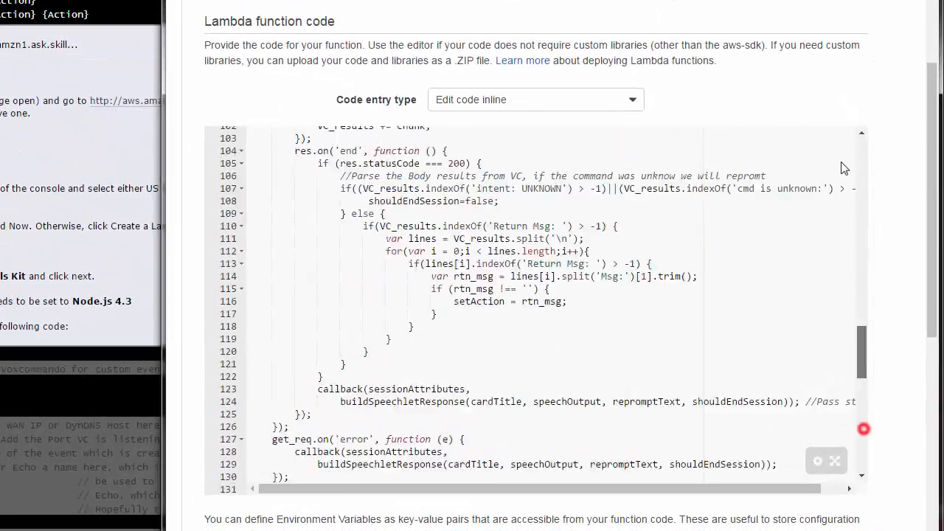
{"action": "scroll", "coordinate": [844, 168], "scroll_direction": "up", "scroll_amount": 10}
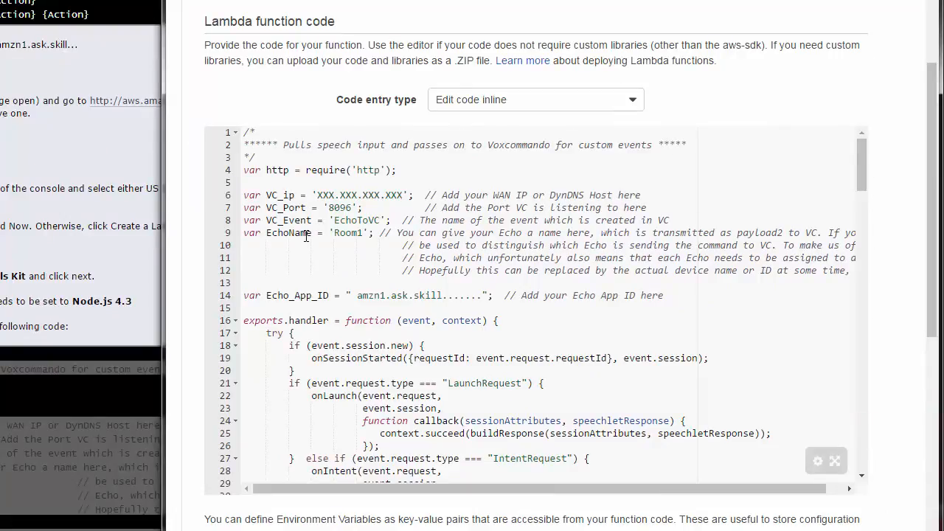
{"action": "double_click", "coordinate": [331, 207]}
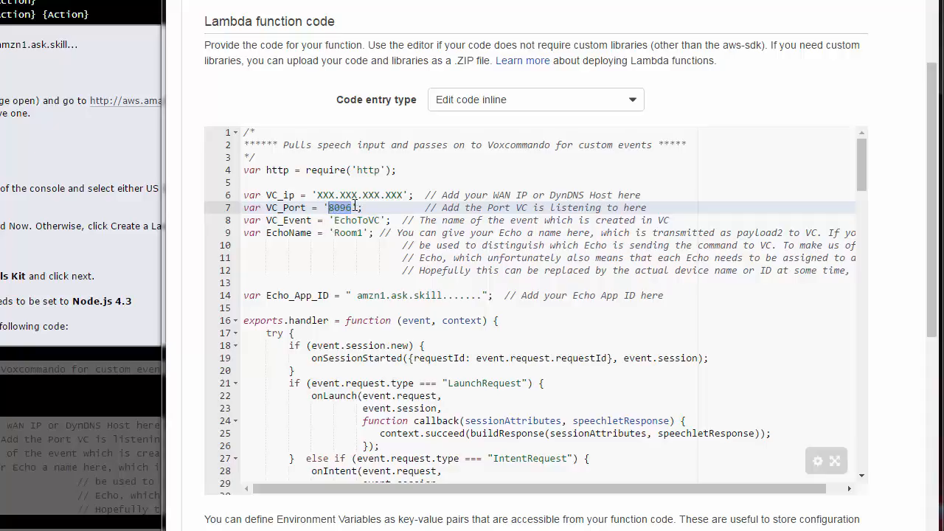
{"action": "left_click_drag", "start_coordinate": [334, 219], "coordinate": [381, 220]}
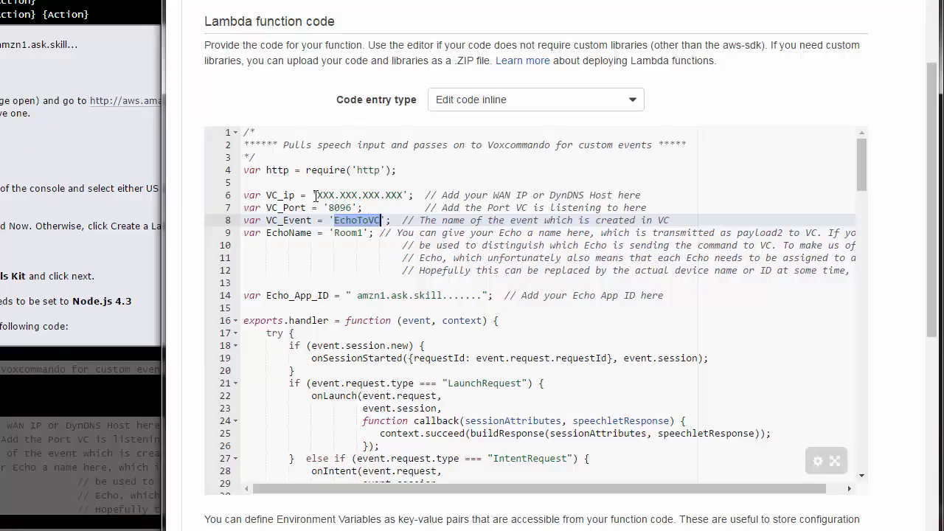
{"action": "left_click_drag", "start_coordinate": [317, 194], "coordinate": [404, 194]}
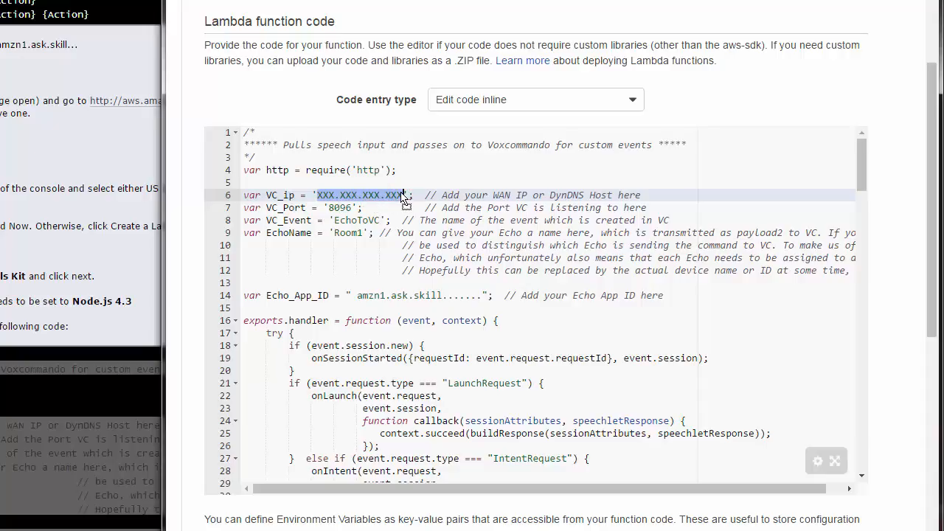
{"action": "left_click", "coordinate": [404, 195]}
{"action": "key", "text": "BackSpace"}
{"action": "key", "text": "BackSpace"}
{"action": "key", "text": "BackSpace"}
{"action": "key", "text": "BackSpace"}
{"action": "key", "text": "BackSpace"}
{"action": "key", "text": "BackSpace"}
{"action": "key", "text": "BackSpace"}
{"action": "key", "text": "BackSpace"}
{"action": "key", "text": "BackSpace"}
{"action": "key", "text": "BackSpace"}
{"action": "key", "text": "BackSpace"}
{"action": "key", "text": "BackSpace"}
{"action": "key", "text": "BackSpace"}
{"action": "key", "text": "BackSpace"}
{"action": "key", "text": "BackSpace"}
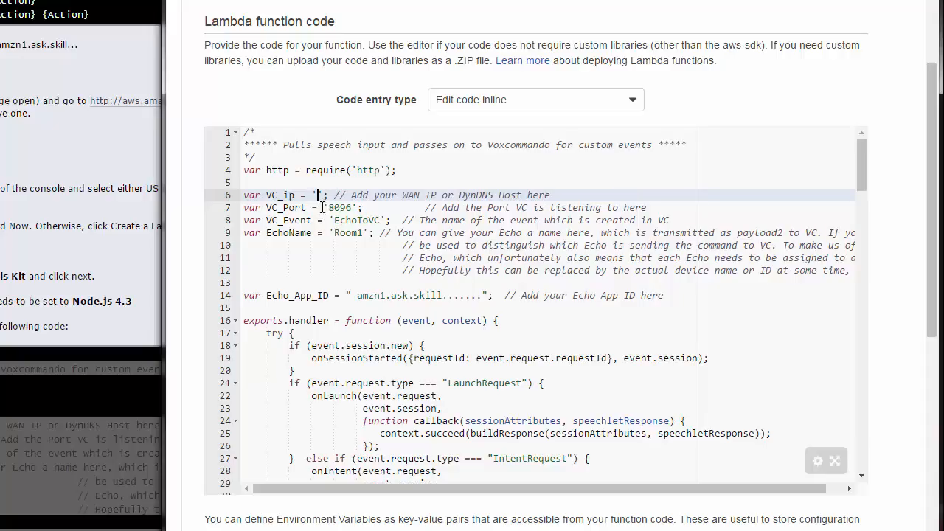
{"action": "left_click", "coordinate": [357, 219]}
{"action": "type", "text": "'"}
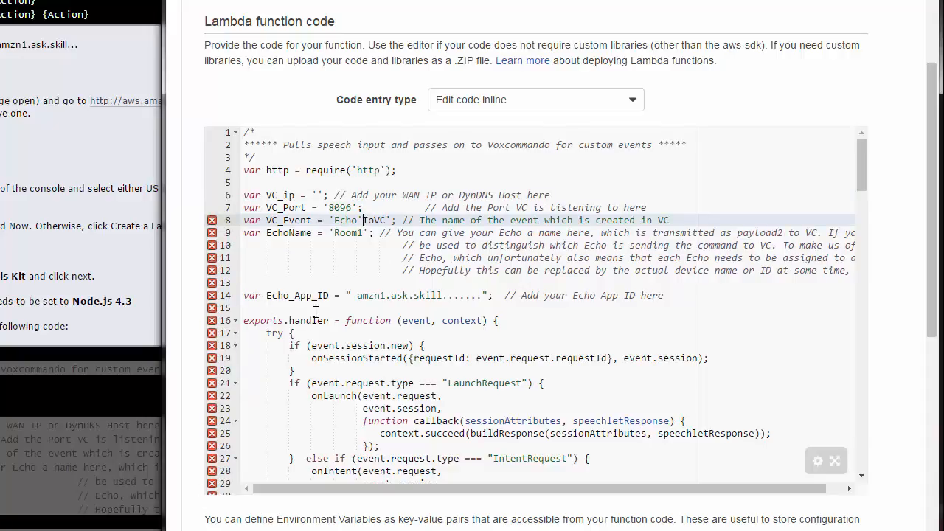
{"action": "key", "text": "BackSpace"}
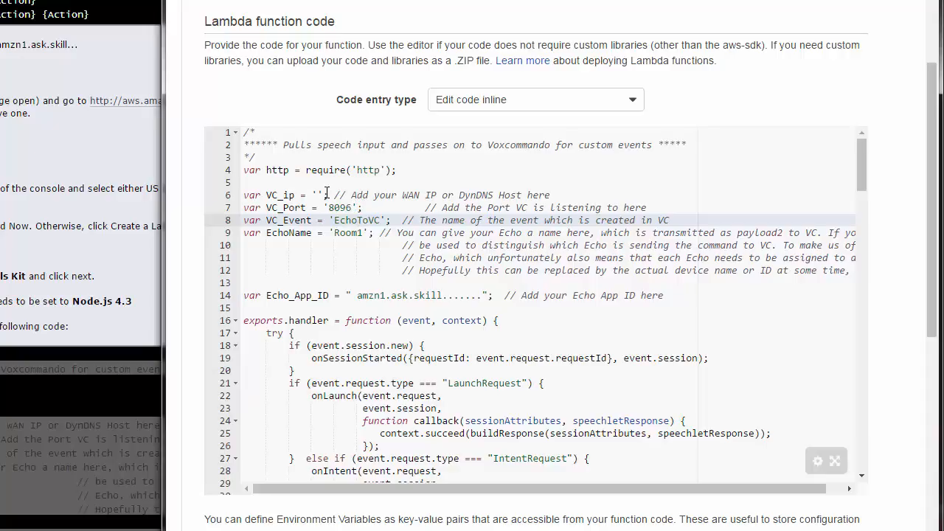
{"action": "left_click", "coordinate": [326, 193]}
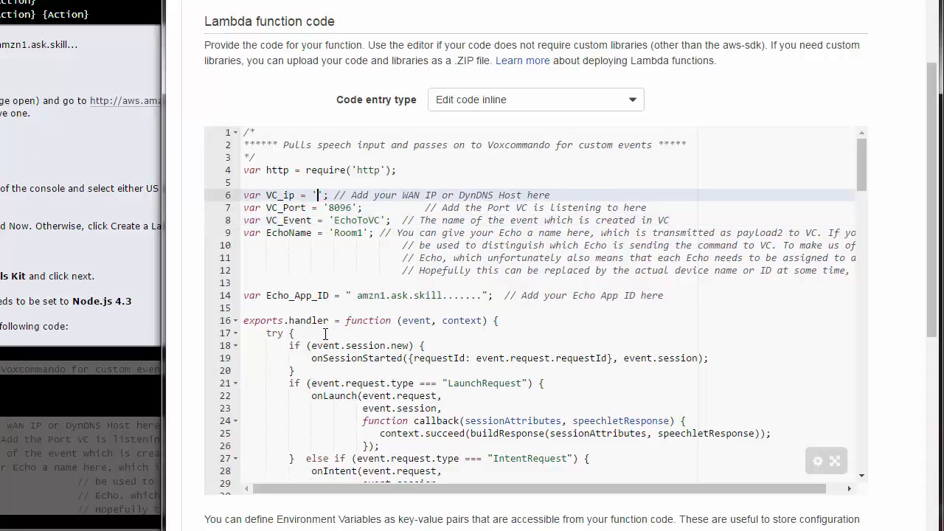
{"action": "type", "text": "********"}
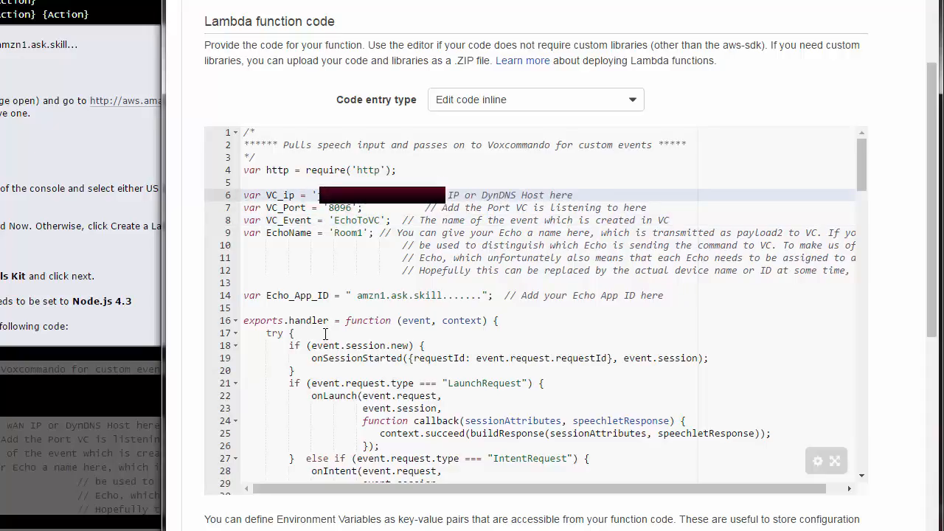
{"action": "type", "text": "********"}
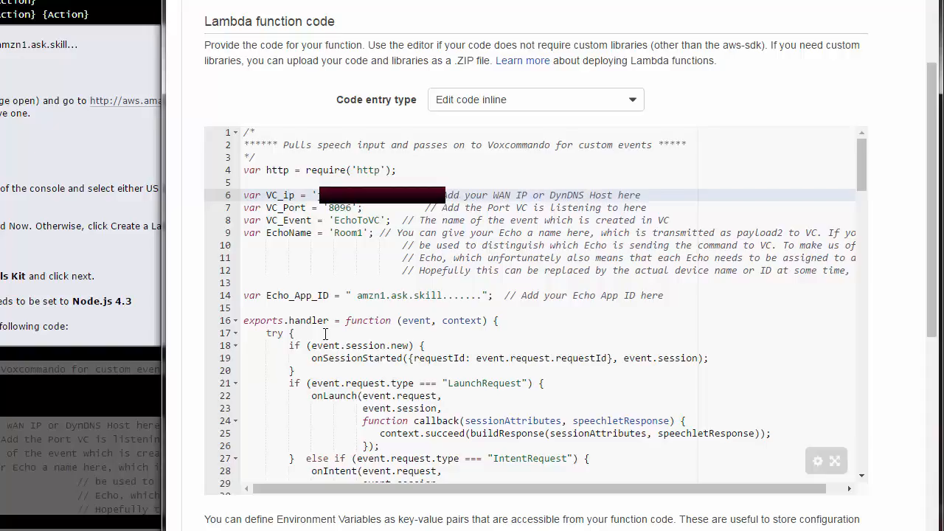
{"action": "type", "text": "********"}
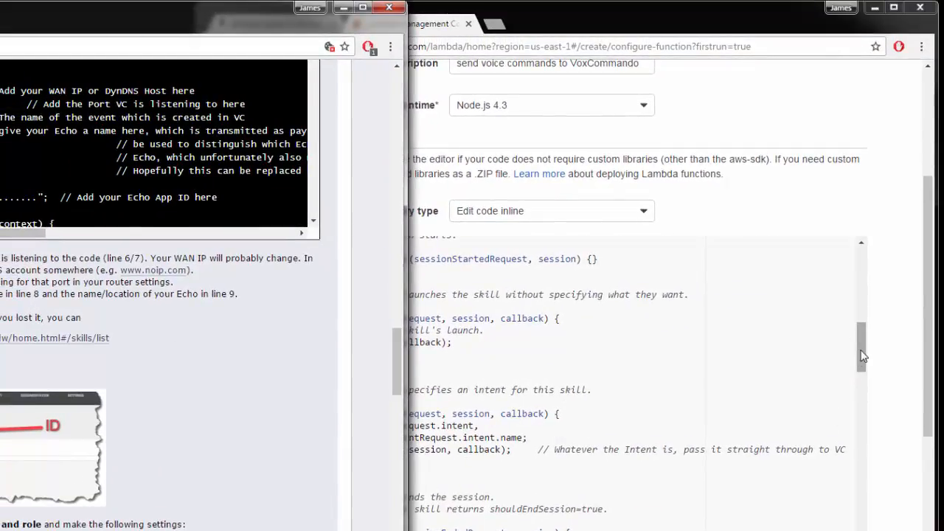
Copy the VoxCommando skill ID from the developer console and paste it as the Echo_App_ID value in the code
{"action": "left_click", "coordinate": [551, 9]}
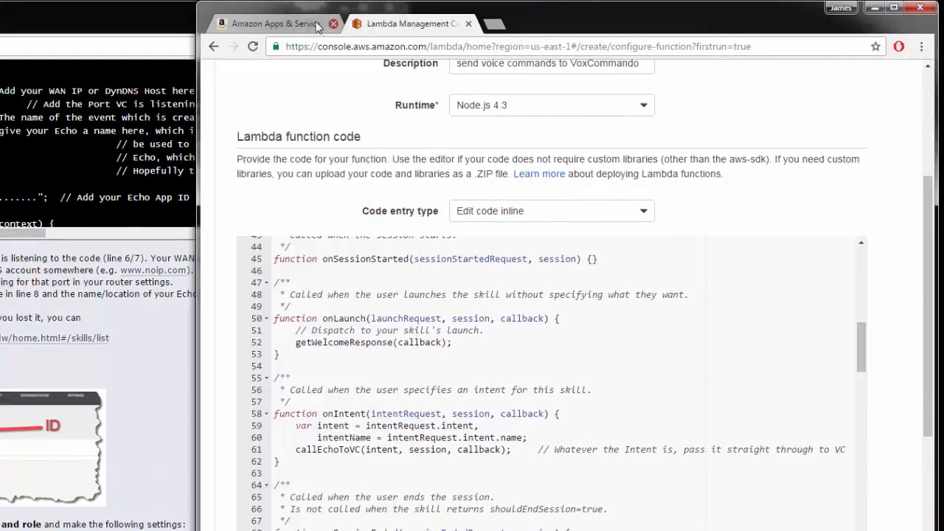
{"action": "left_click", "coordinate": [293, 23]}
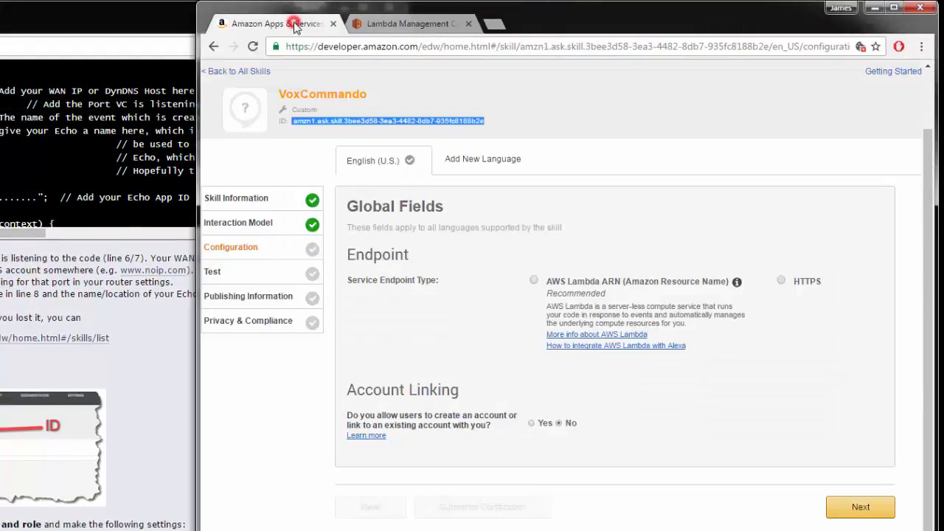
{"action": "left_click", "coordinate": [295, 121]}
{"action": "left_click_drag", "start_coordinate": [294, 121], "coordinate": [483, 122]}
{"action": "right_click", "coordinate": [337, 123]}
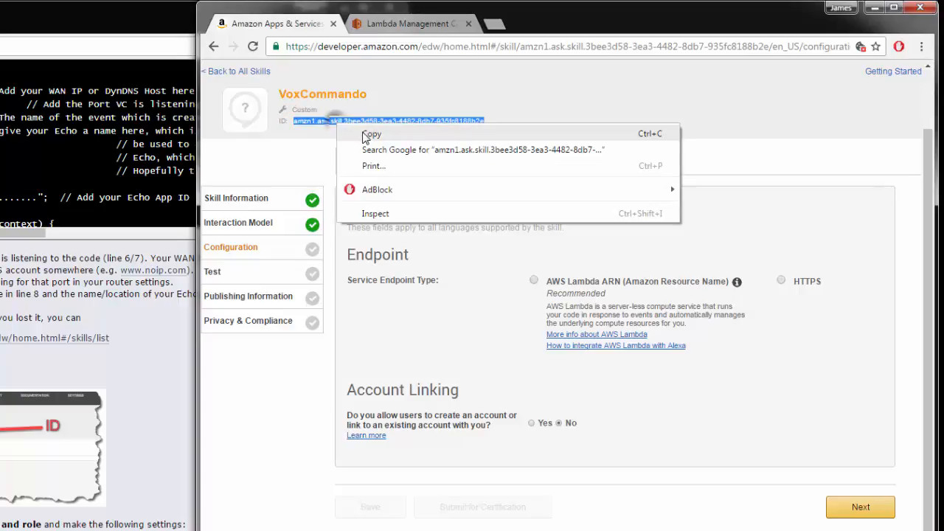
{"action": "left_click", "coordinate": [361, 131]}
{"action": "left_click", "coordinate": [404, 25]}
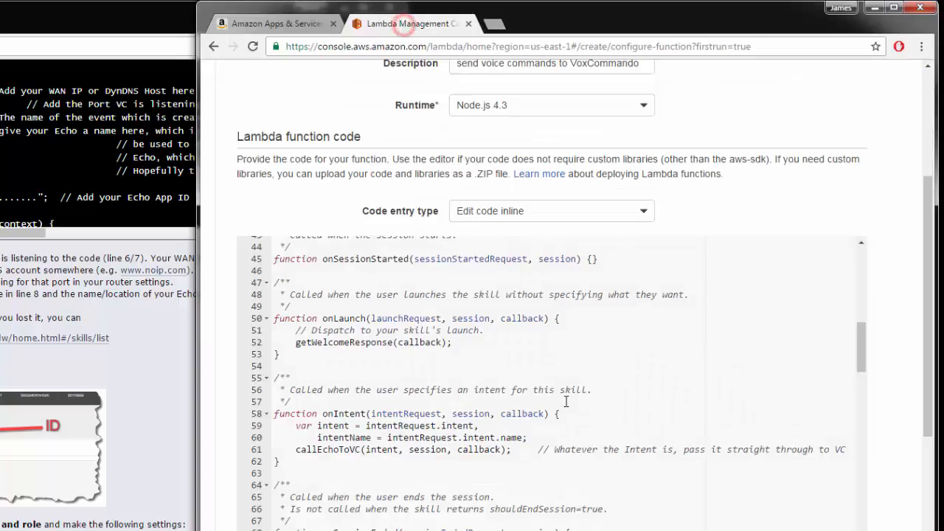
{"action": "left_click_drag", "start_coordinate": [862, 358], "coordinate": [863, 303]}
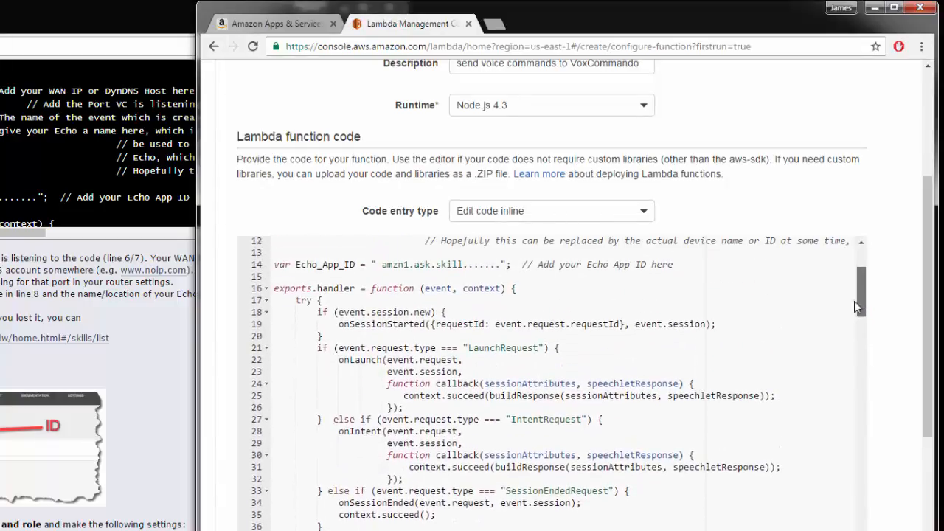
{"action": "left_click_drag", "start_coordinate": [377, 264], "coordinate": [501, 264]}
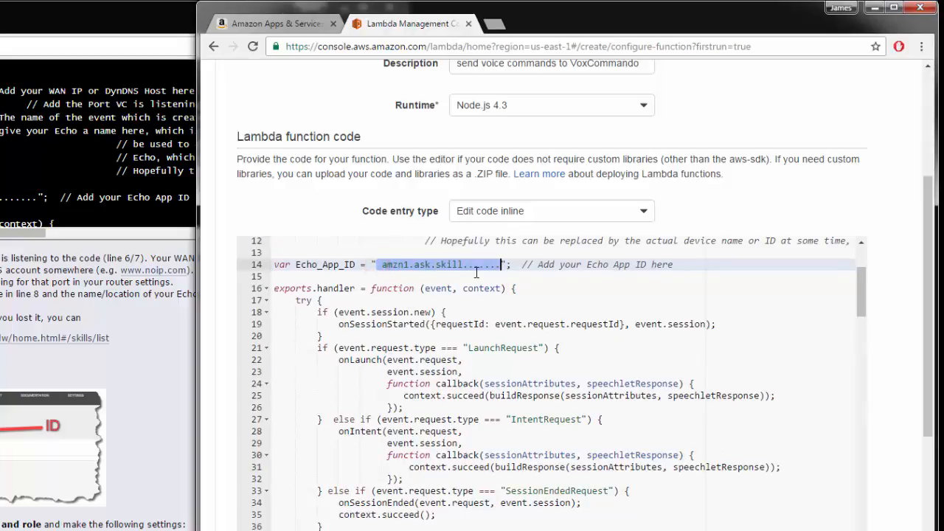
{"action": "key", "text": "ctrl+v"}
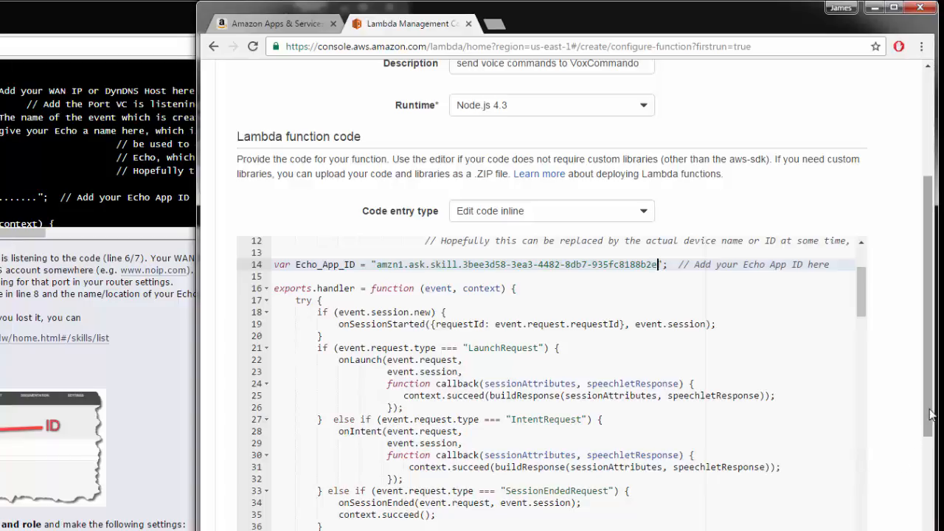
Set the function role to Create new role from template(s) and name the role myEchoToVcRole
{"action": "left_click_drag", "start_coordinate": [929, 409], "coordinate": [929, 530]}
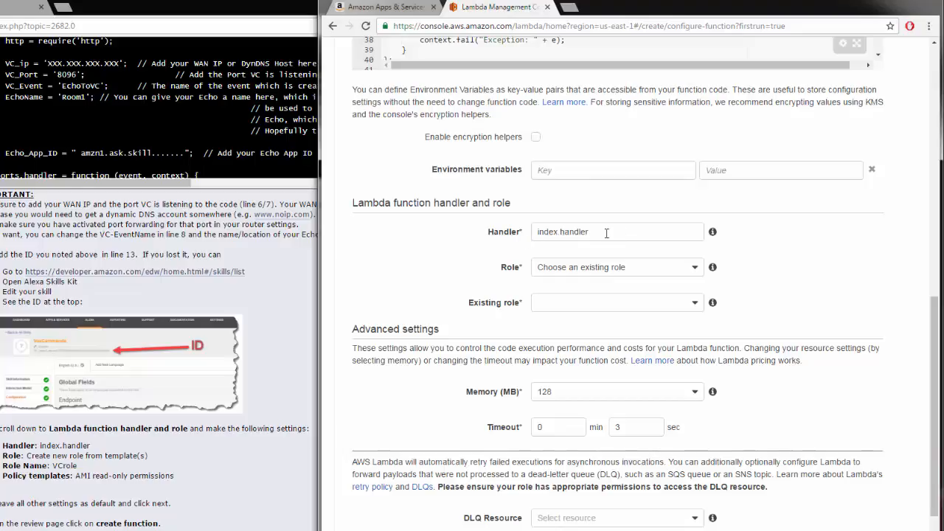
{"action": "left_click", "coordinate": [696, 270]}
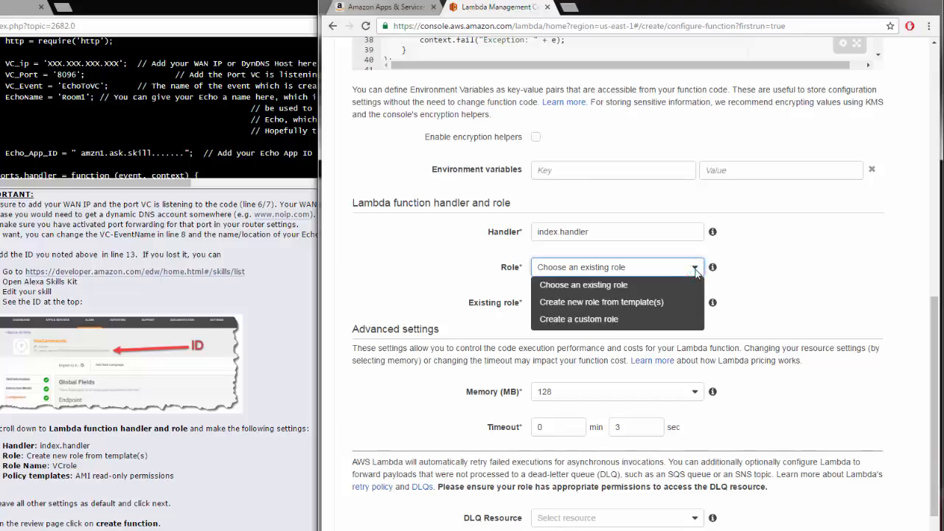
{"action": "left_click", "coordinate": [601, 308]}
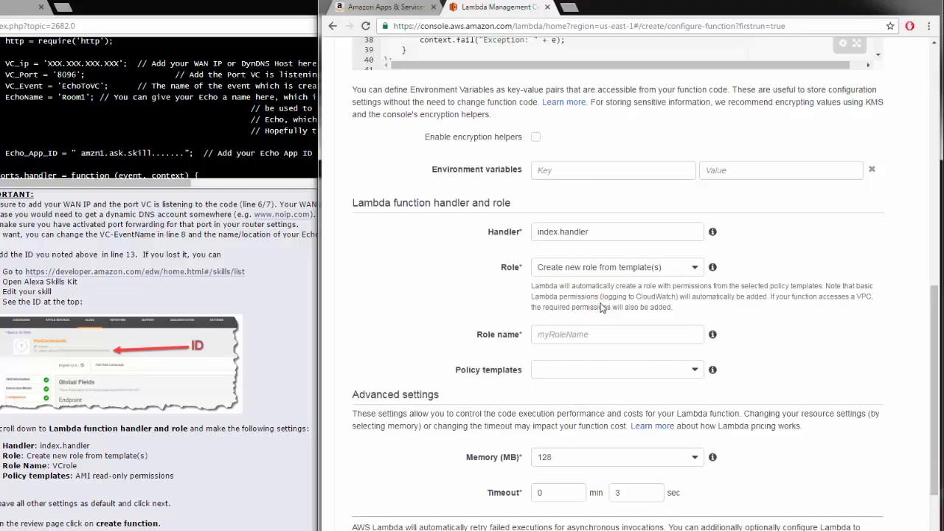
{"action": "left_click", "coordinate": [603, 334]}
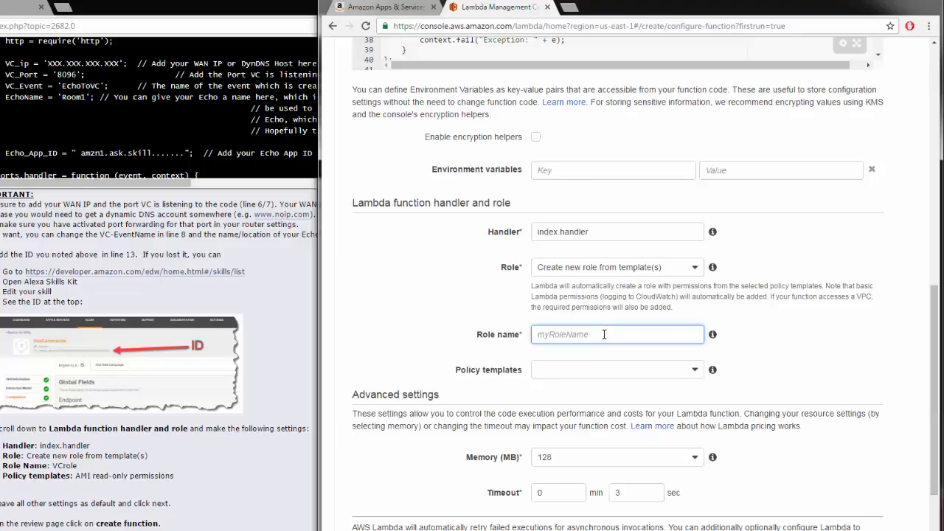
{"action": "type", "text": "myEchoToVcRole"}
Choose the Amazon Rekognition no data permissions policy template and continue to the review page
{"action": "left_click", "coordinate": [617, 369]}
{"action": "scroll", "coordinate": [696, 420], "scroll_direction": "down", "scroll_amount": 5}
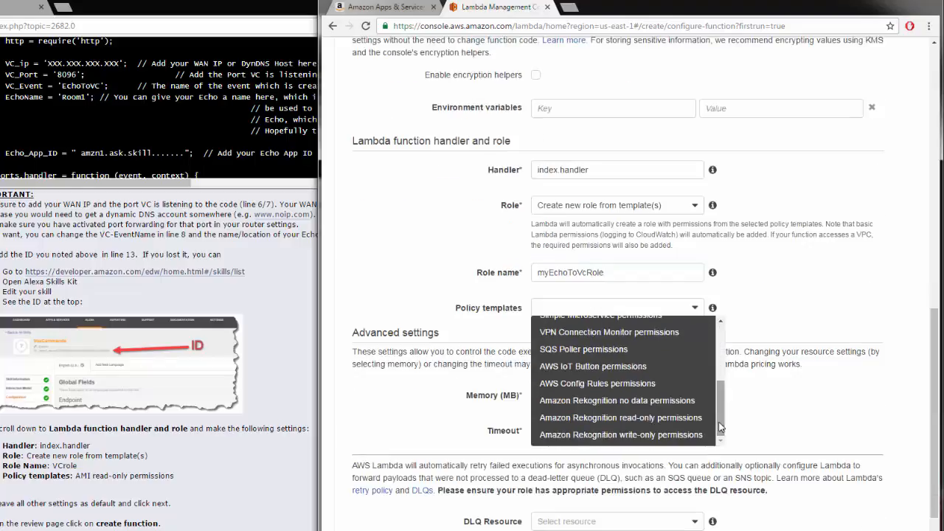
{"action": "left_click", "coordinate": [664, 400]}
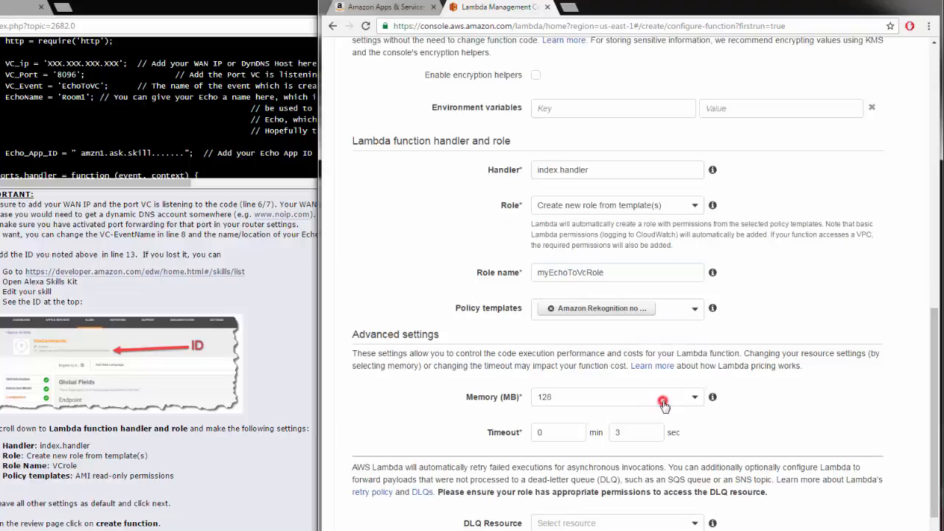
{"action": "scroll", "coordinate": [663, 399], "scroll_direction": "up", "scroll_amount": 1}
{"action": "scroll", "coordinate": [734, 413], "scroll_direction": "down", "scroll_amount": 1}
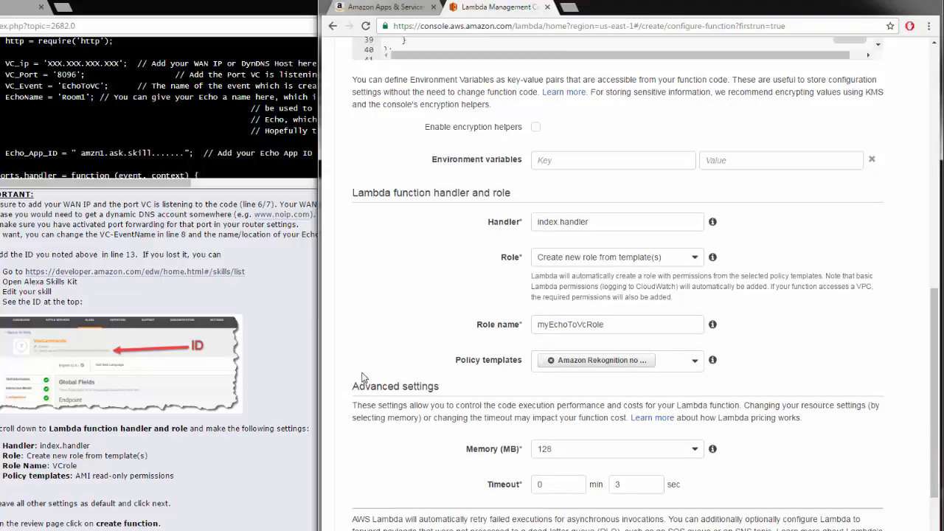
{"action": "scroll", "coordinate": [929, 363], "scroll_direction": "down", "scroll_amount": 4}
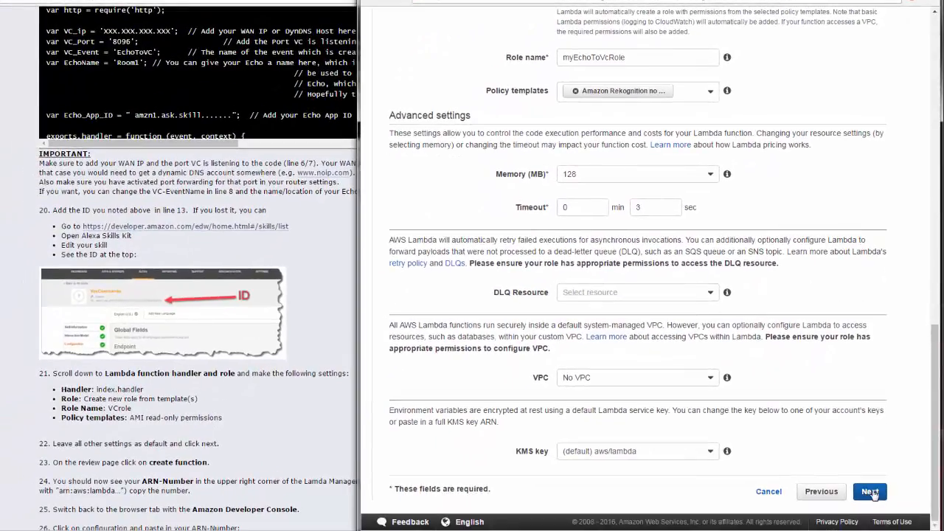
{"action": "left_click", "coordinate": [866, 524]}
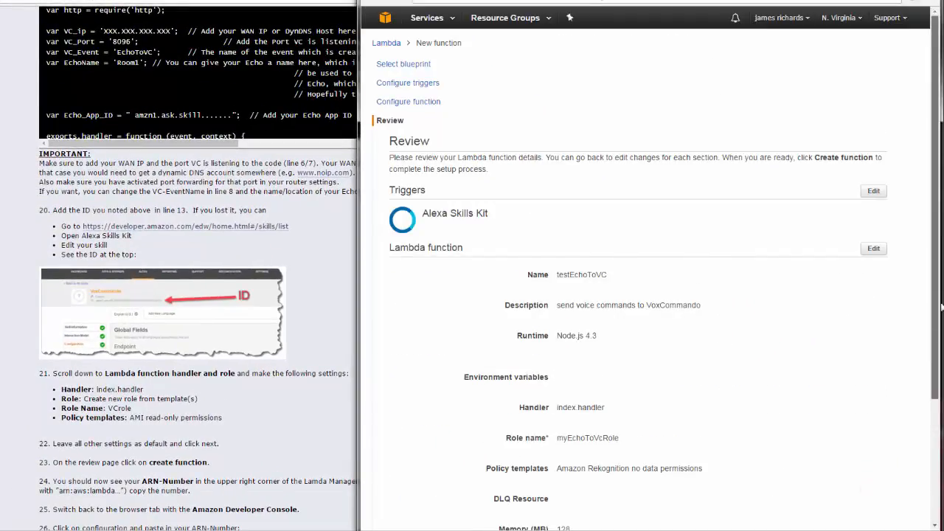
Create the Lambda function from the review page
{"action": "left_click_drag", "start_coordinate": [939, 306], "coordinate": [939, 420]}
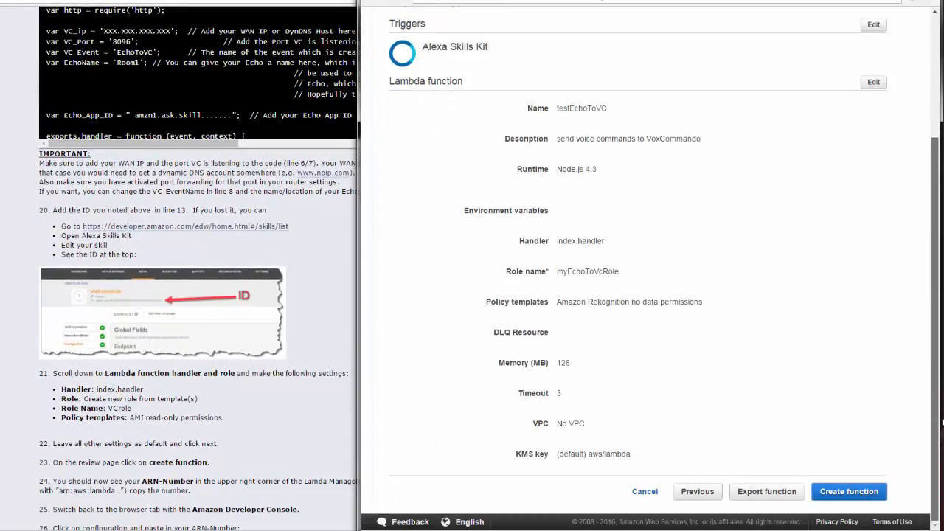
{"action": "left_click", "coordinate": [841, 495]}
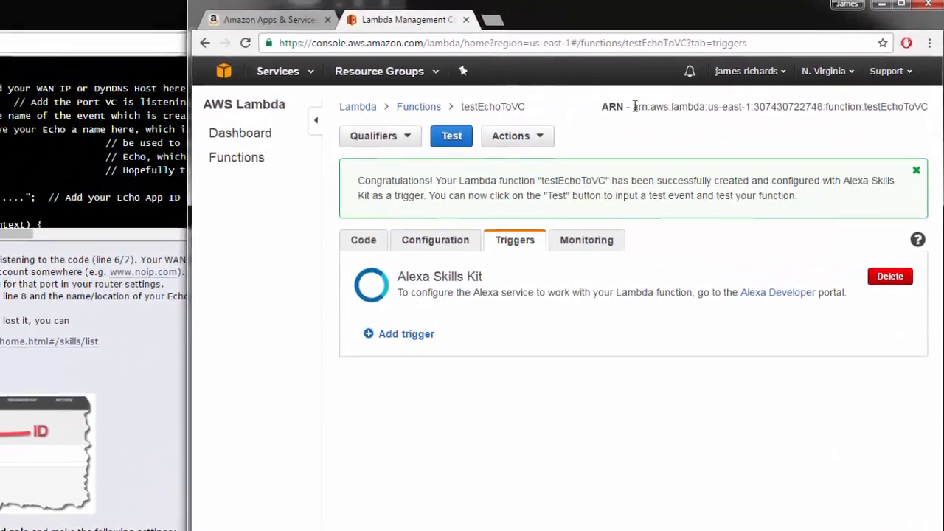
Copy the new function's ARN and return to the skill's configuration page in the developer console
{"action": "left_click", "coordinate": [666, 77]}
{"action": "left_click_drag", "start_coordinate": [625, 115], "coordinate": [931, 118]}
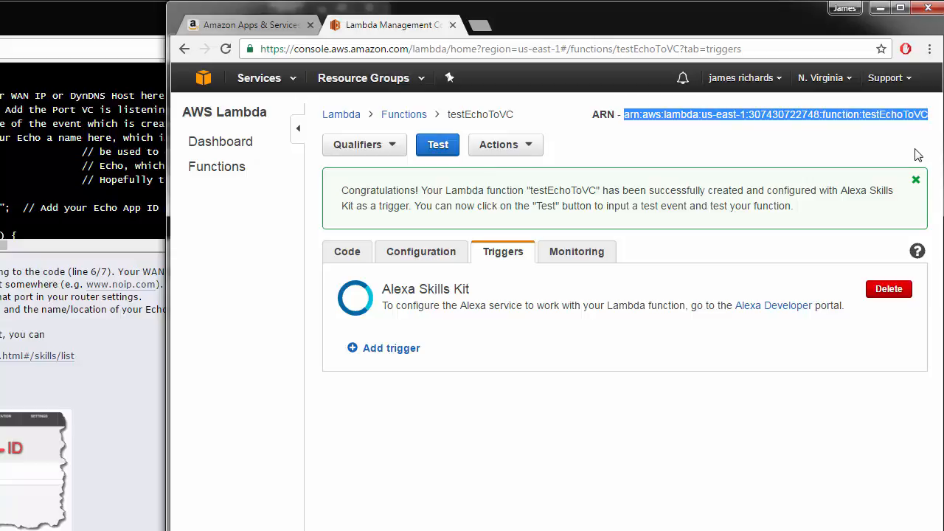
{"action": "left_click", "coordinate": [231, 25]}
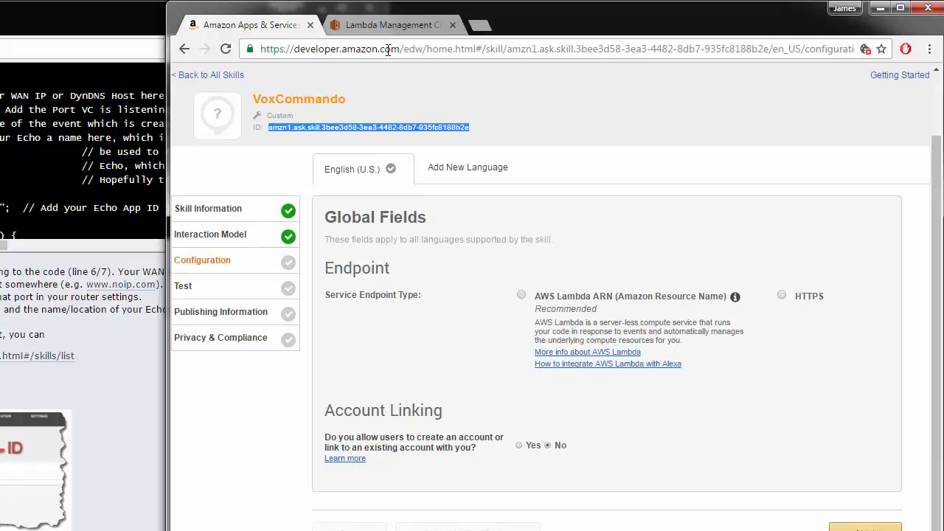
{"action": "left_click", "coordinate": [394, 24]}
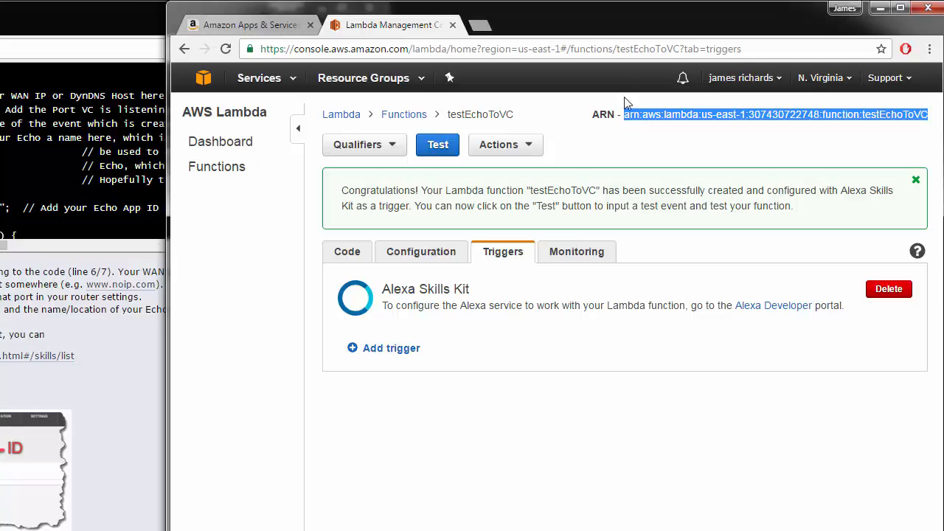
{"action": "left_click", "coordinate": [250, 25]}
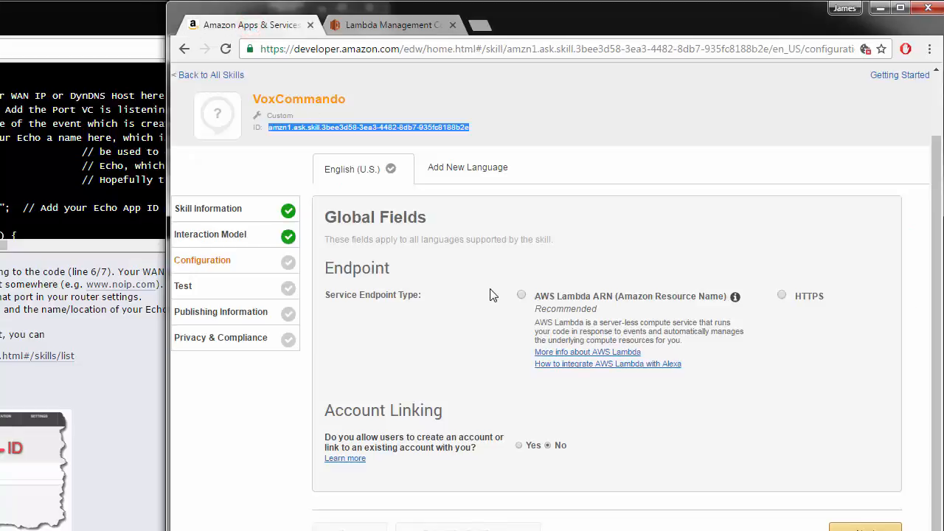
Set the skill endpoint to AWS Lambda ARN for North America, paste the function ARN, and continue to testing
{"action": "left_click", "coordinate": [521, 295]}
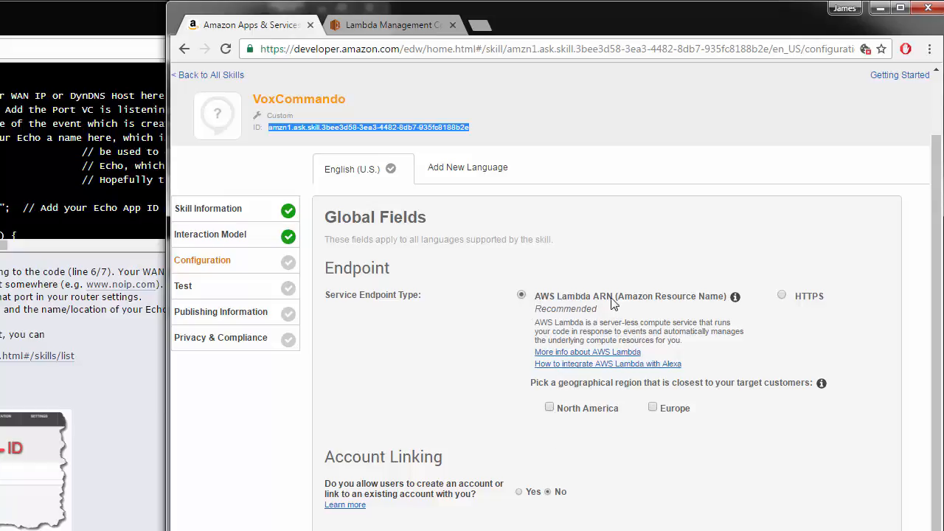
{"action": "left_click", "coordinate": [549, 409]}
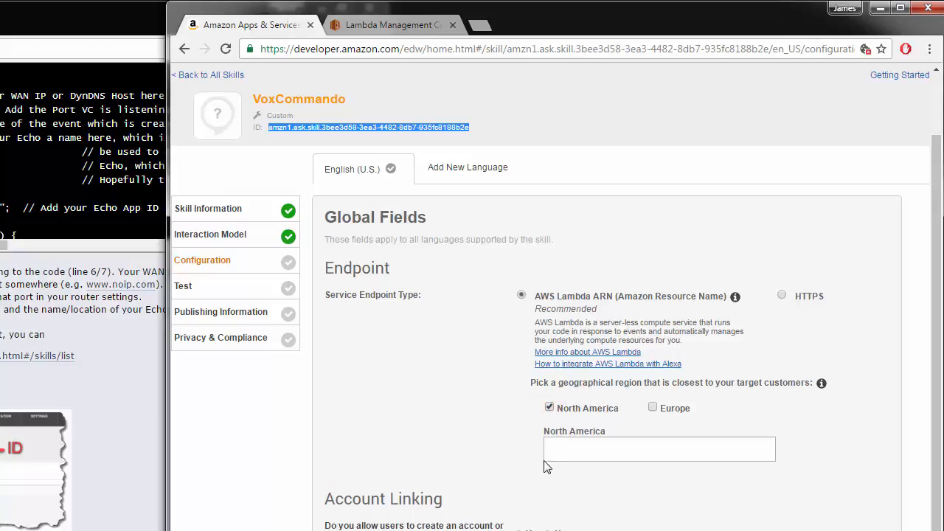
{"action": "right_click", "coordinate": [558, 447]}
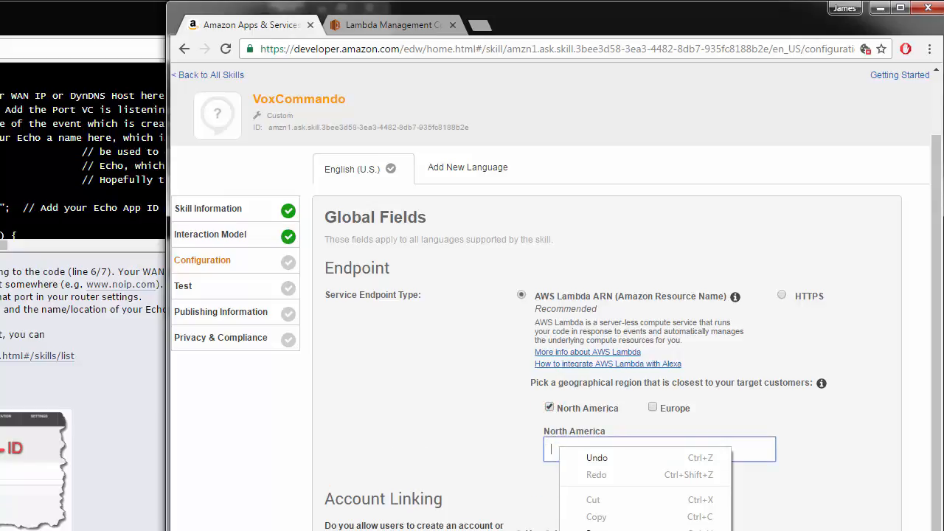
{"action": "left_click", "coordinate": [596, 528]}
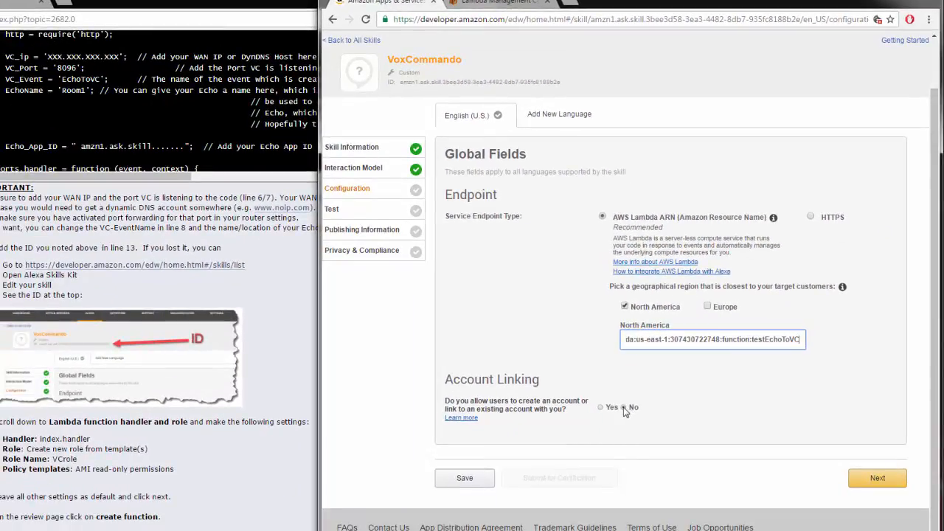
{"action": "left_click", "coordinate": [882, 480]}
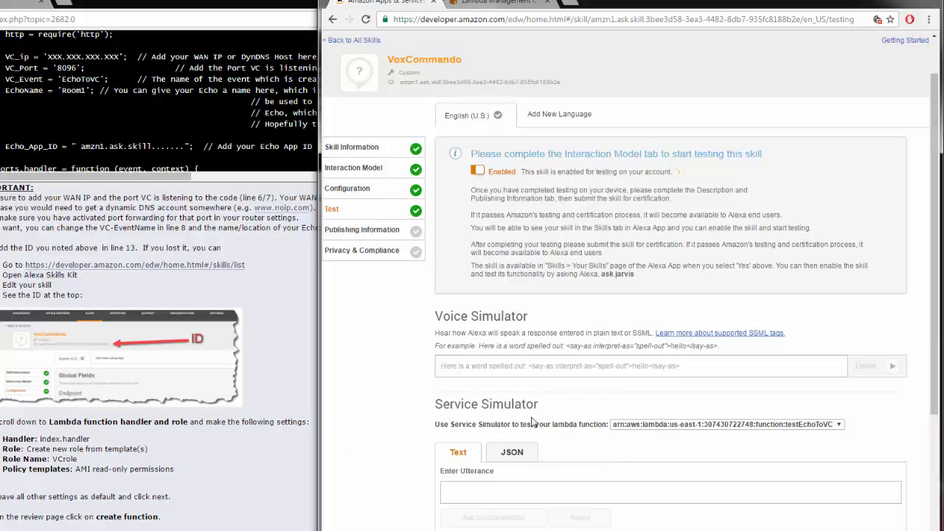
Bring up VoxCommando and move its History window beside the browser
{"action": "left_click", "coordinate": [471, 492]}
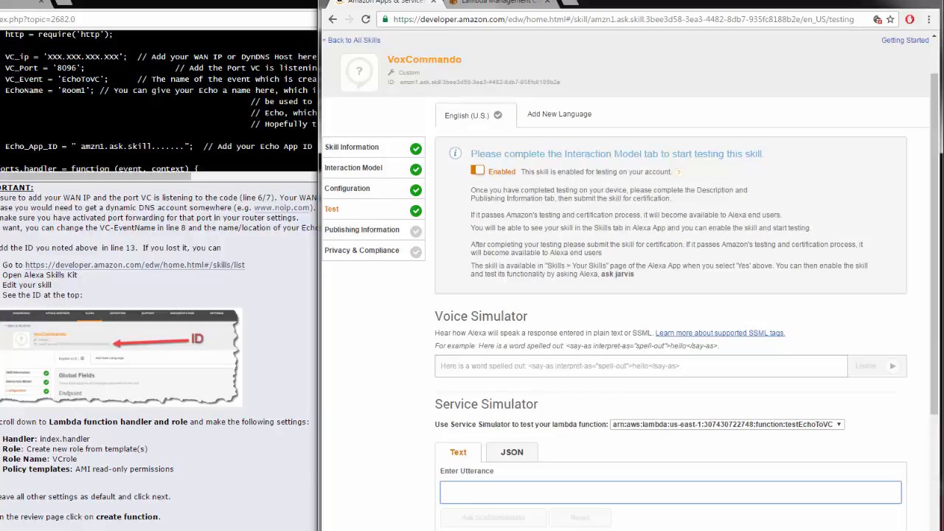
{"action": "left_click", "coordinate": [134, 528]}
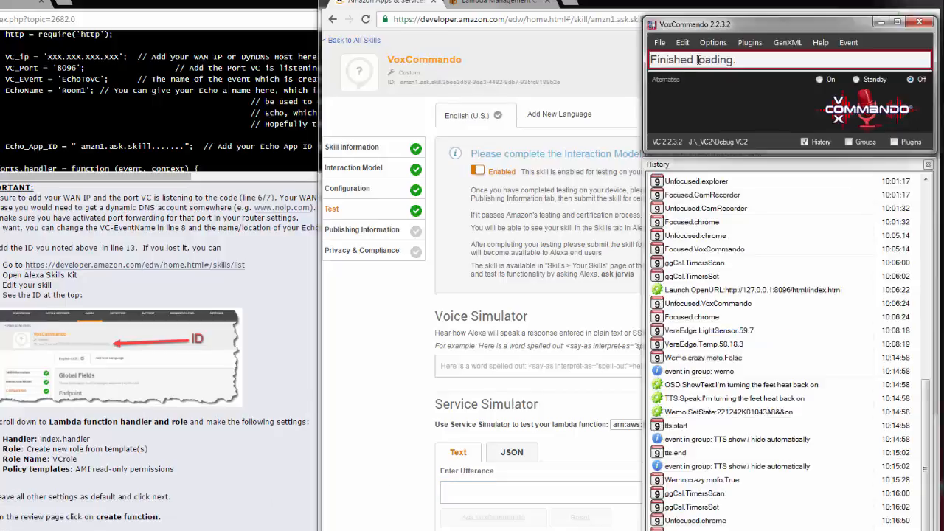
{"action": "left_click_drag", "start_coordinate": [753, 166], "coordinate": [122, 134]}
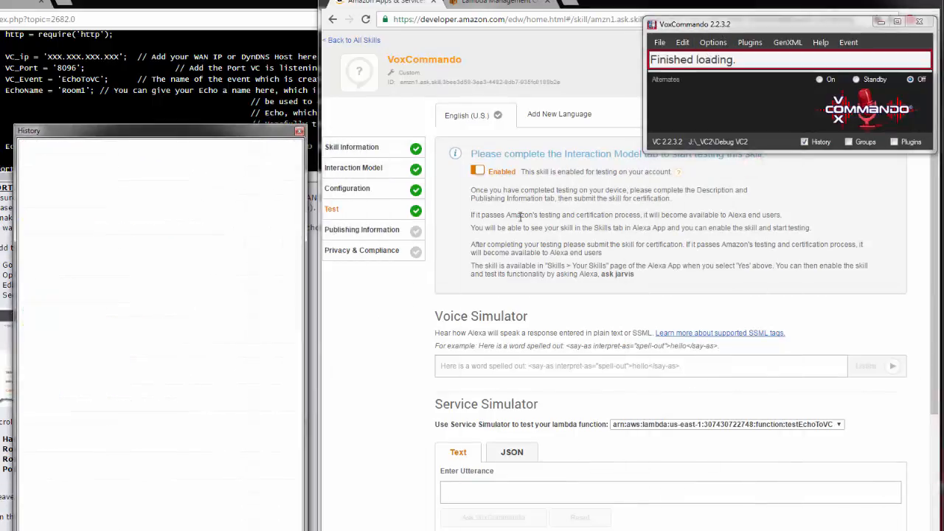
Send the utterance "show help" to VoxCommando in the Service Simulator
{"action": "left_click", "coordinate": [487, 492]}
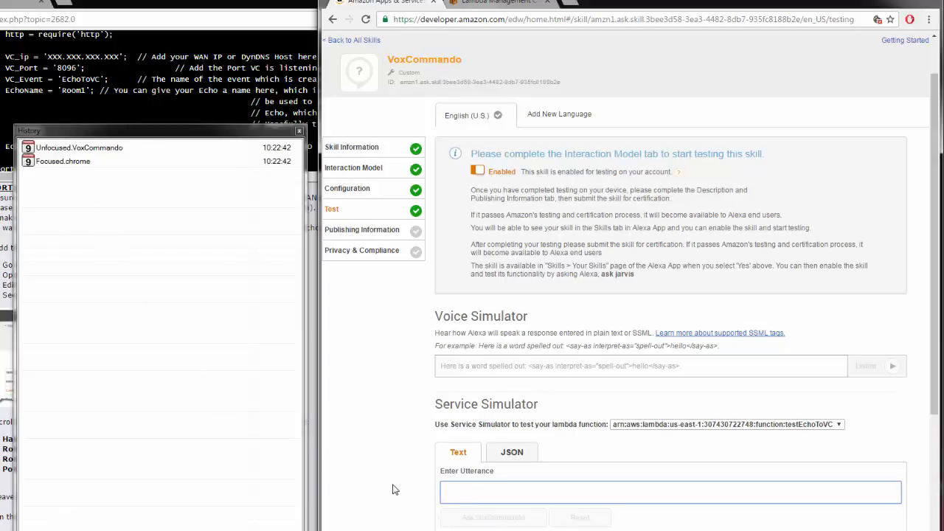
{"action": "type", "text": "show "}
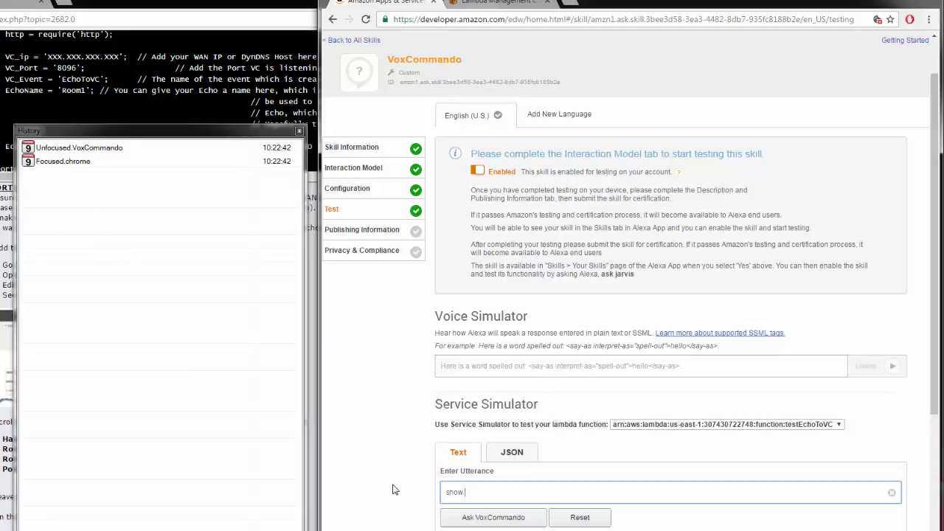
{"action": "type", "text": "help"}
{"action": "left_click", "coordinate": [486, 519]}
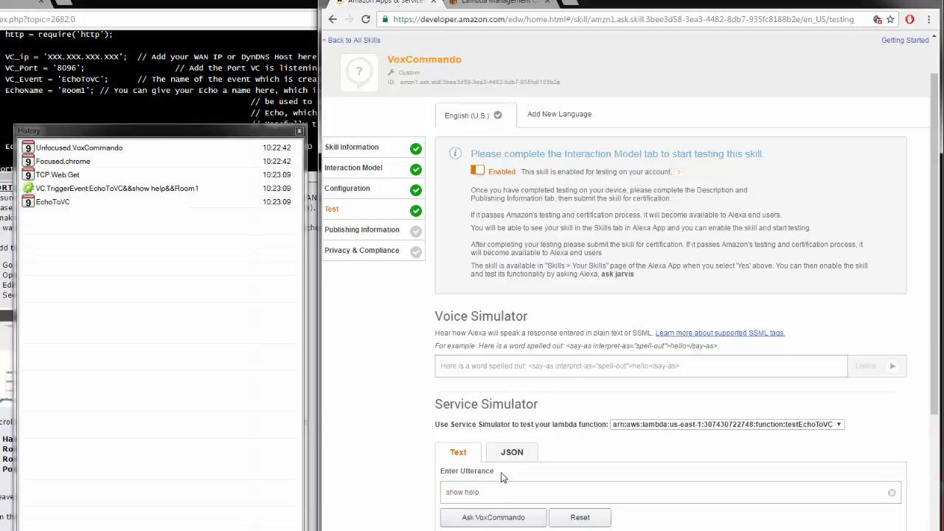
Inspect the simulator's Lambda response and the EchoToVC event entry in the History window
{"action": "scroll", "coordinate": [500, 476], "scroll_direction": "down", "scroll_amount": 2}
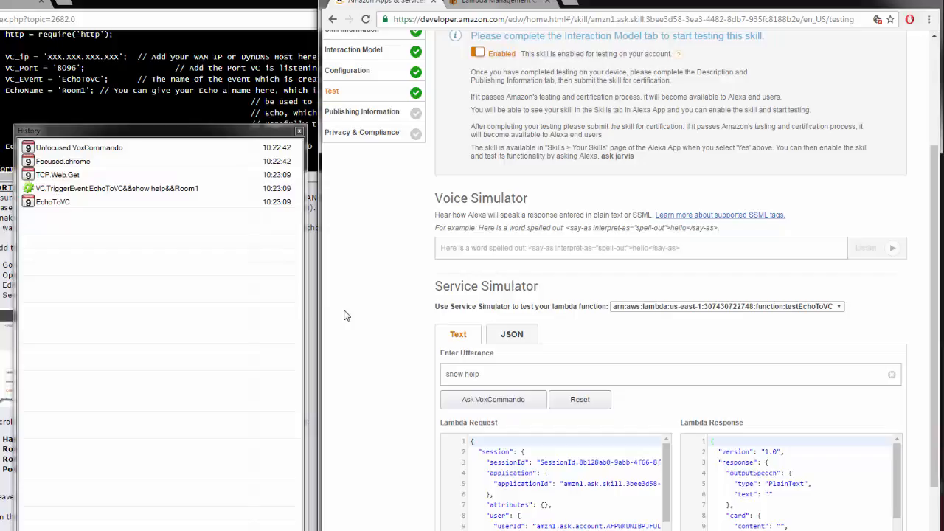
{"action": "double_click", "coordinate": [48, 203]}
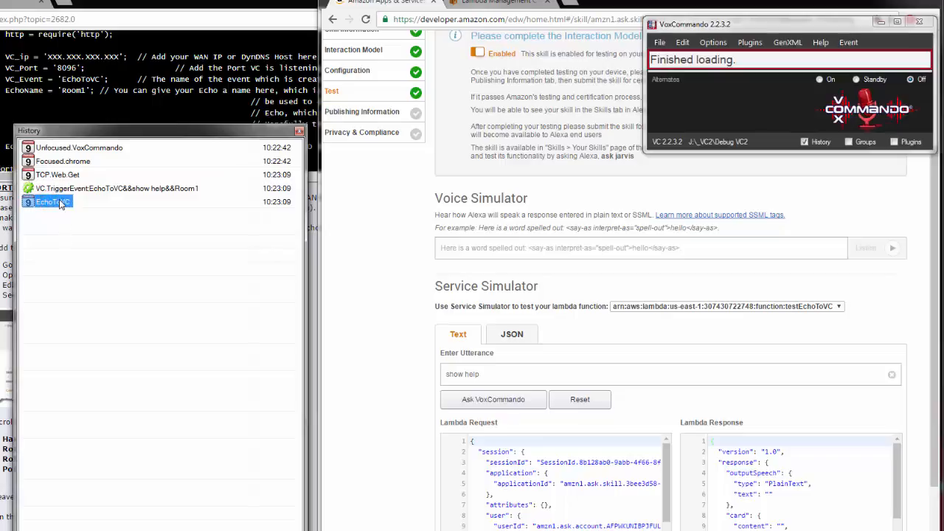
{"action": "mouse_move", "coordinate": [61, 204]}
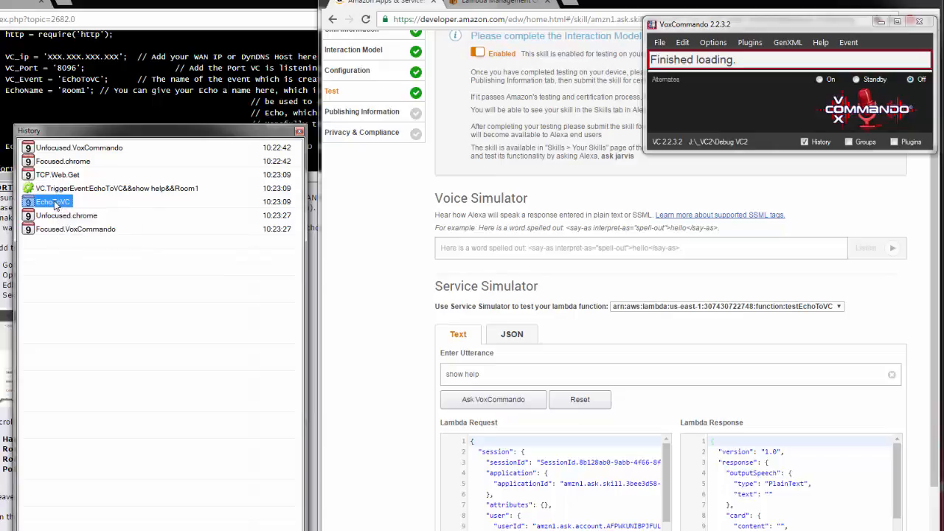
Open echosim.io in a new browser tab
{"action": "left_click", "coordinate": [568, 4]}
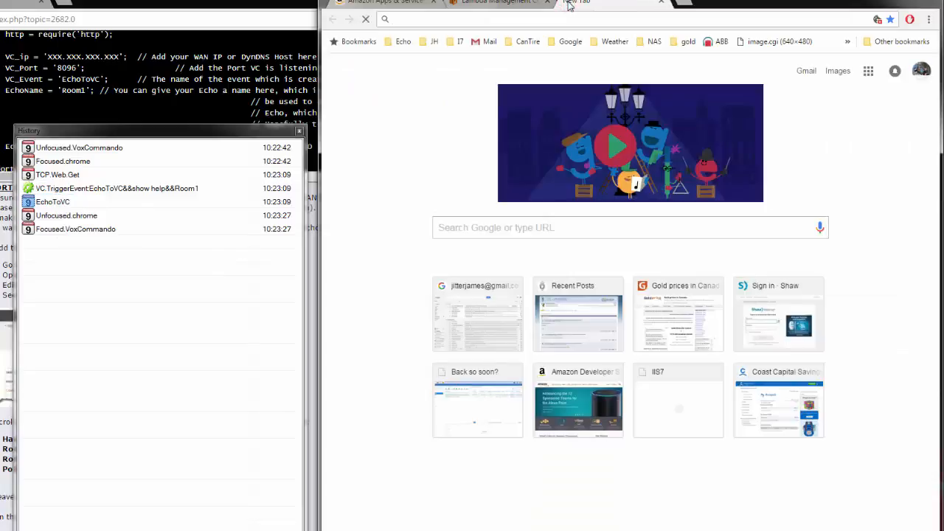
{"action": "type", "text": "echo"}
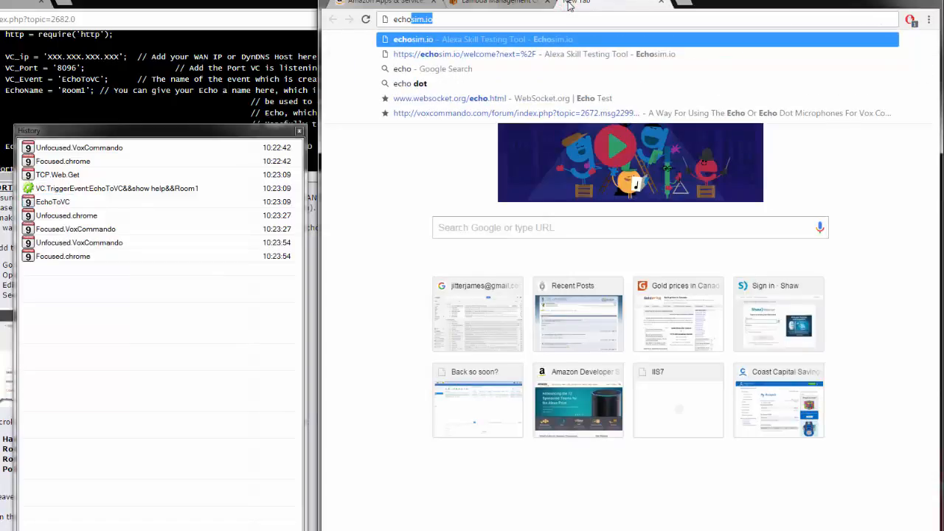
{"action": "key", "text": "Return"}
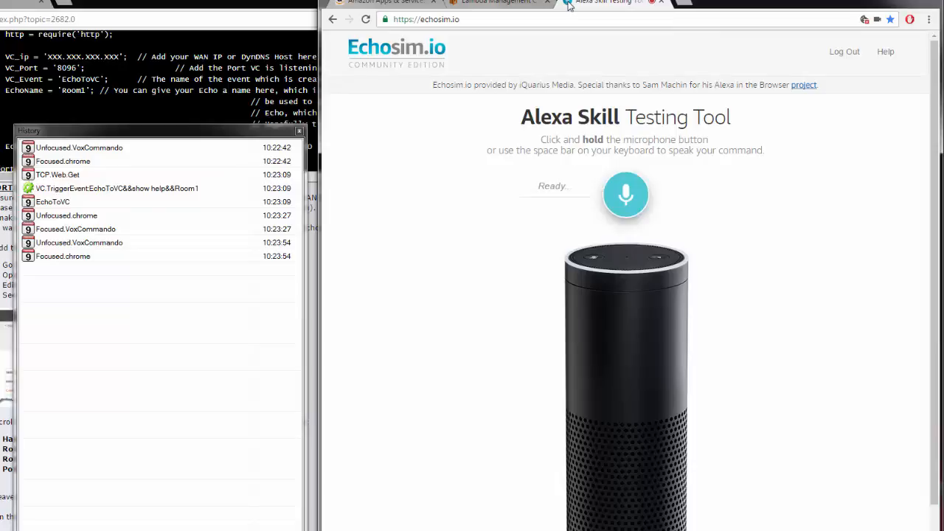
Speak a test command through the Echosim microphone and inspect the triggered EchoToVC event's payloads in History
{"action": "left_click", "coordinate": [625, 198]}
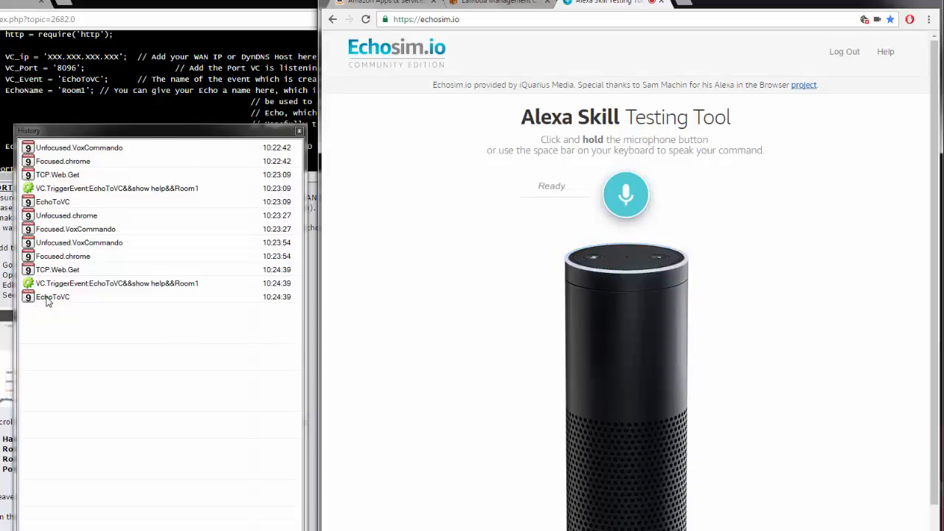
{"action": "left_click", "coordinate": [59, 319]}
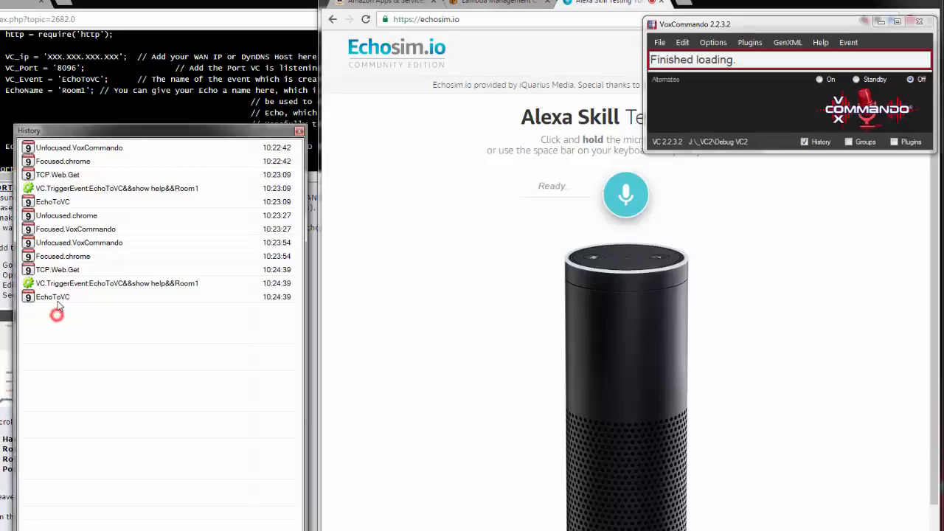
{"action": "mouse_move", "coordinate": [59, 300]}
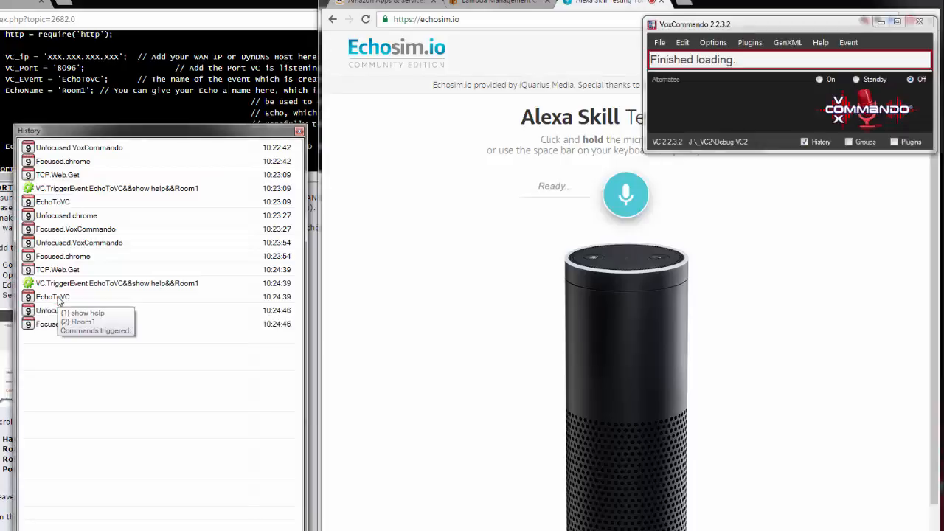
{"action": "left_click", "coordinate": [59, 297]}
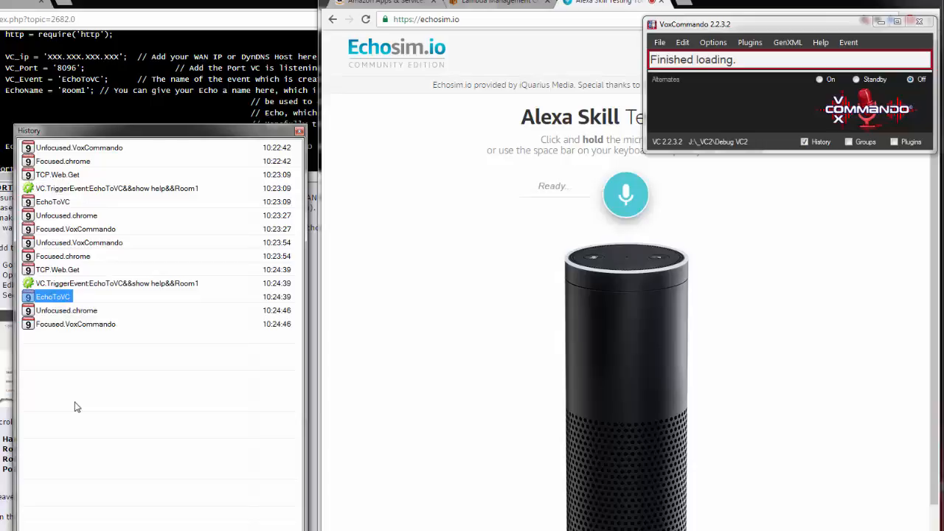
Select the sample VoxCommando command XML in the forum tutorial
{"action": "left_click", "coordinate": [3, 297]}
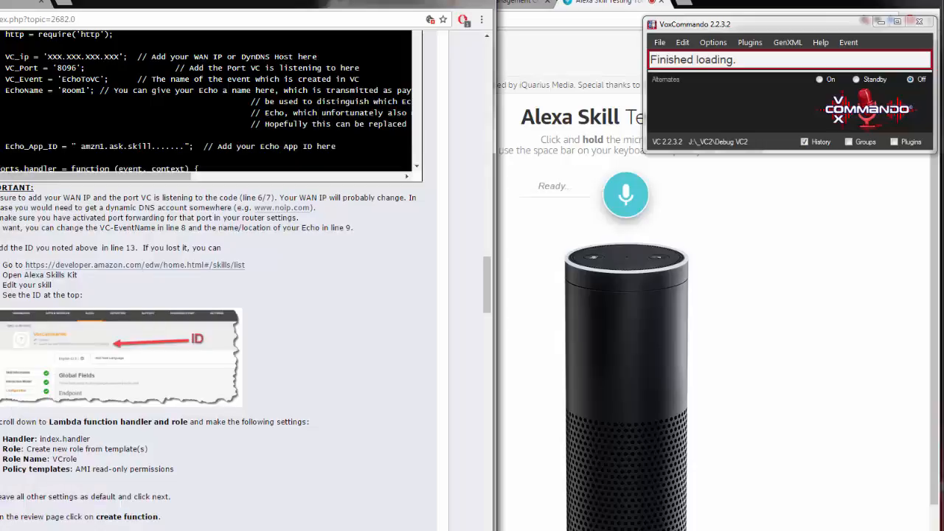
{"action": "scroll", "coordinate": [101, 297], "scroll_direction": "down", "scroll_amount": 1}
{"action": "scroll", "coordinate": [101, 297], "scroll_direction": "down", "scroll_amount": 4}
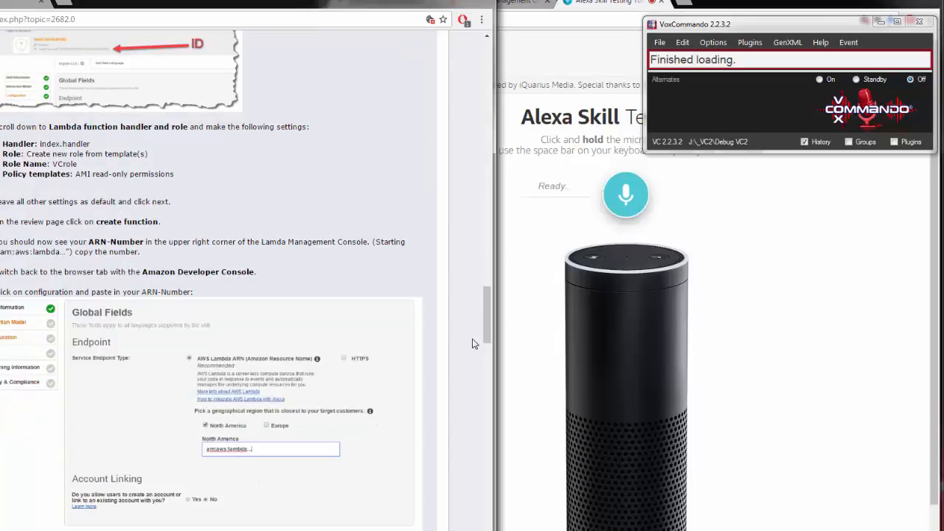
{"action": "left_click_drag", "start_coordinate": [487, 308], "coordinate": [497, 373]}
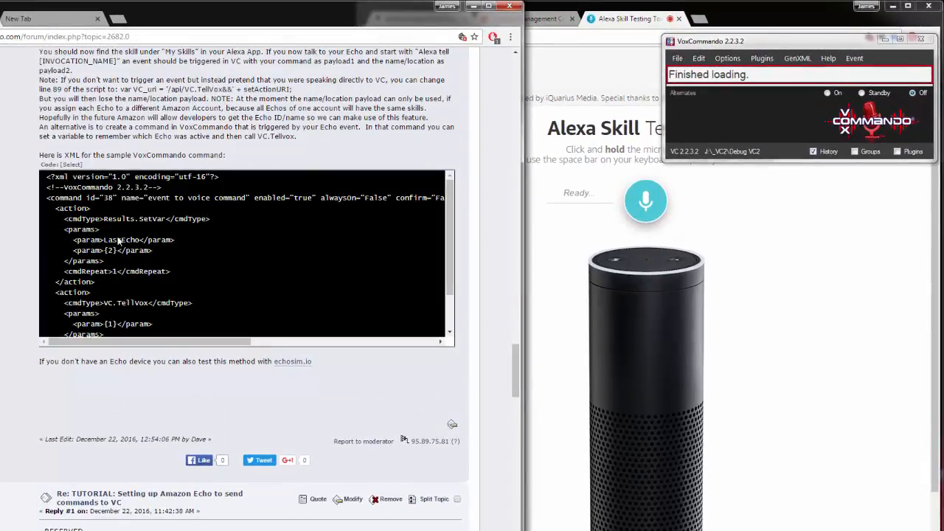
{"action": "left_click", "coordinate": [71, 164]}
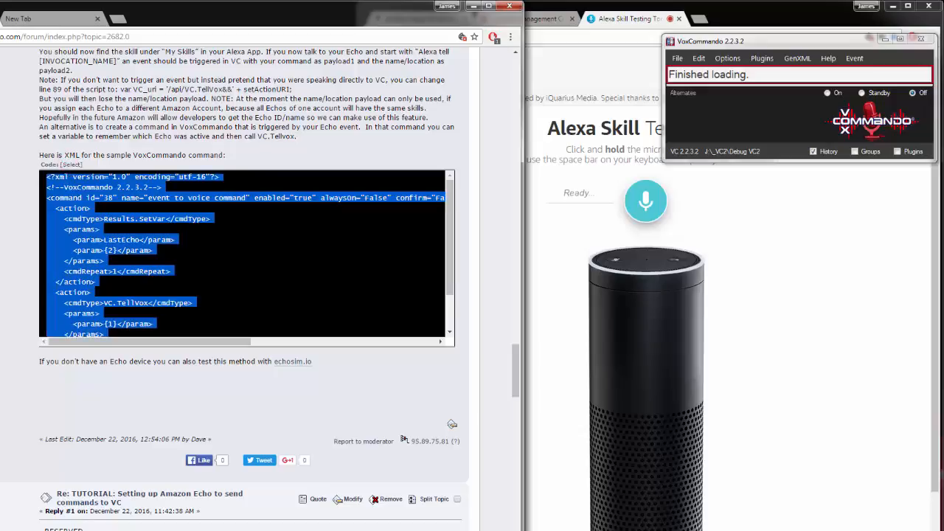
Open the VoxCommando command tree editor and select the Alexa events group under Amazon Echo
{"action": "left_click", "coordinate": [103, 529]}
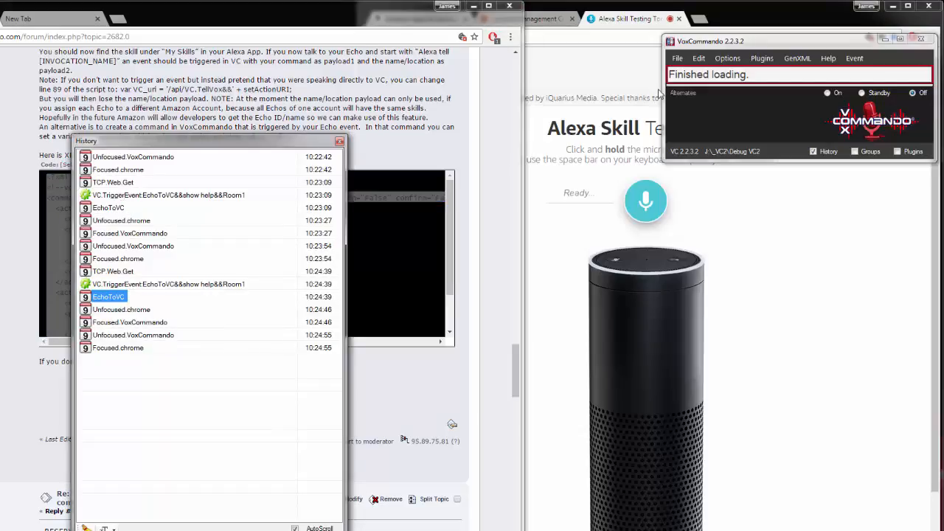
{"action": "left_click", "coordinate": [697, 58]}
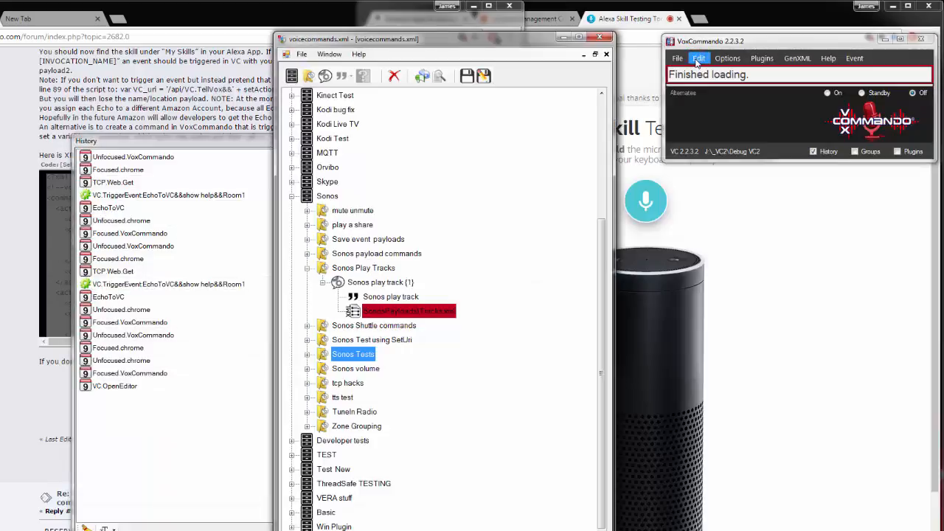
{"action": "left_click", "coordinate": [291, 196]}
{"action": "left_click", "coordinate": [349, 111]}
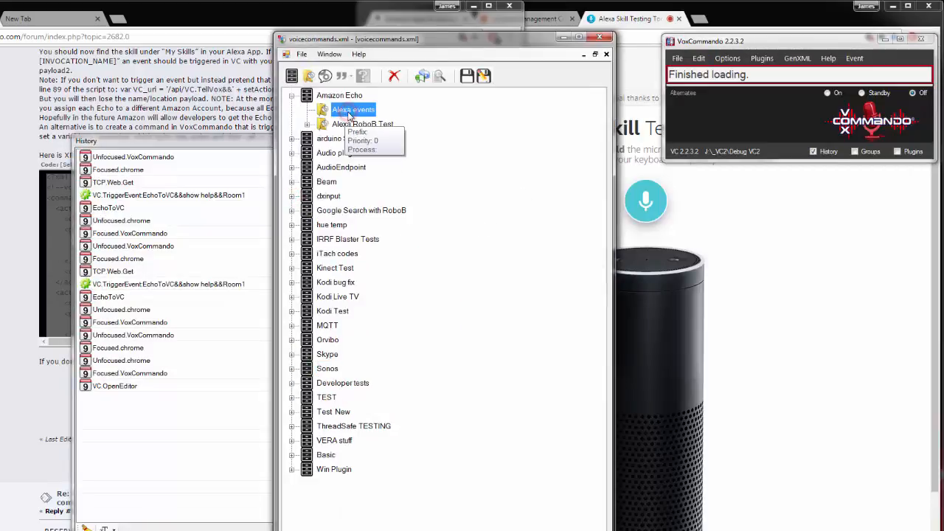
Open the pasted 'event to voice command' in the Alexa events group, review its SetVar and TellVox actions, and save the command tree
{"action": "double_click", "coordinate": [349, 111]}
{"action": "left_click", "coordinate": [322, 124]}
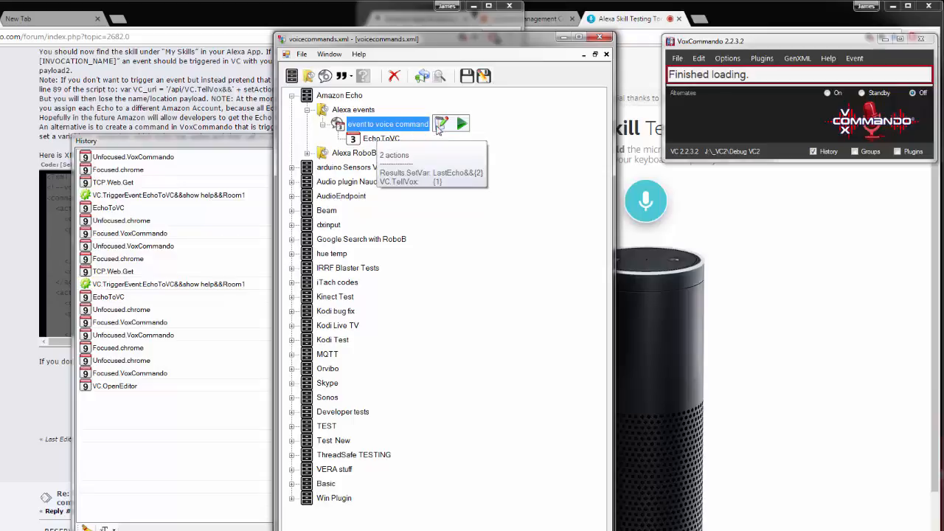
{"action": "left_click", "coordinate": [439, 126]}
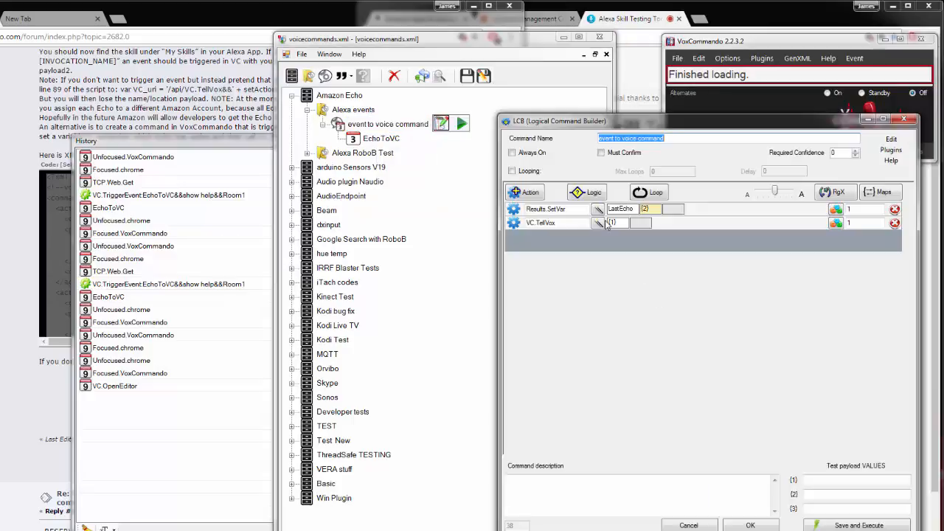
{"action": "left_click", "coordinate": [655, 210]}
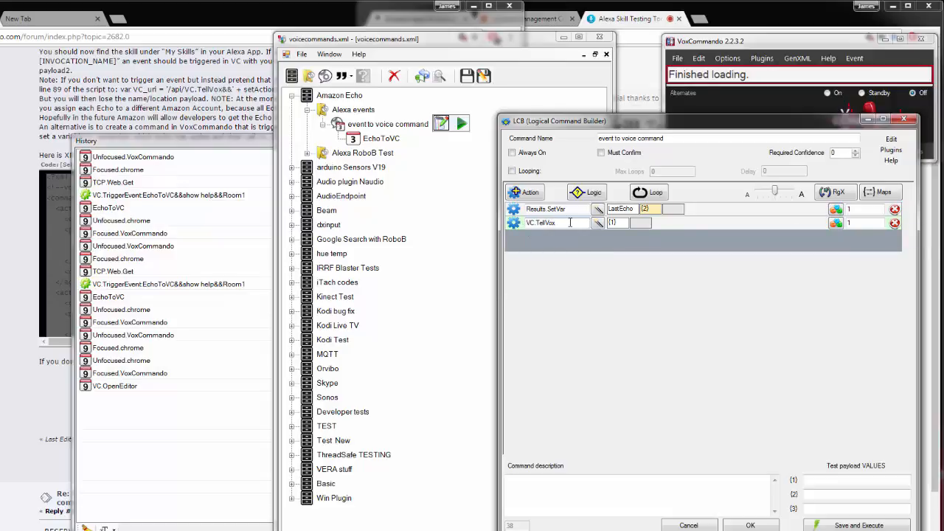
{"action": "left_click", "coordinate": [749, 525]}
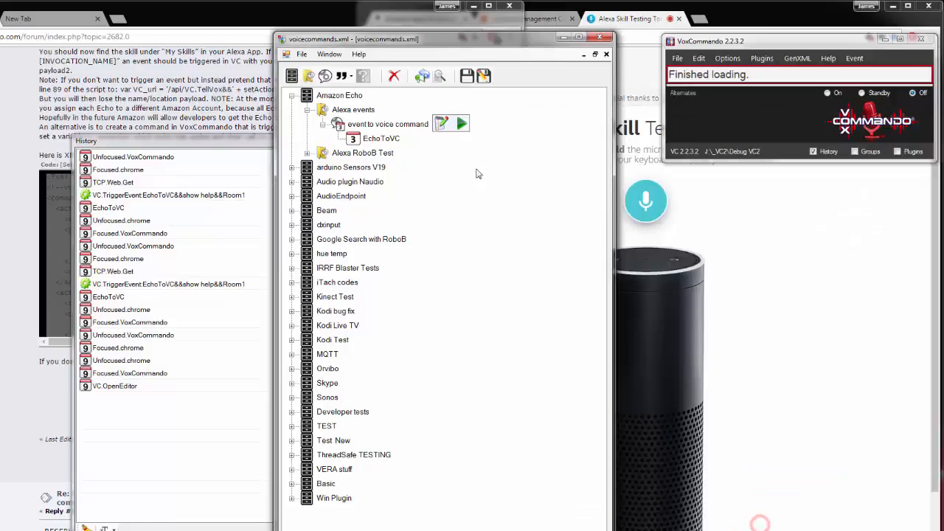
{"action": "left_click", "coordinate": [467, 77]}
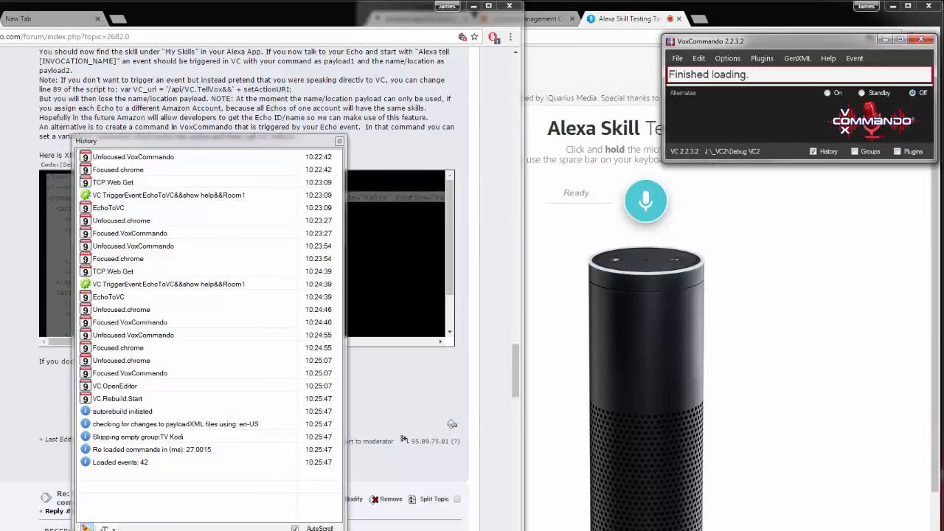
Clear the History log and test a 'show help' voice command through the Echosim microphone, closing the help page it opens
{"action": "left_click", "coordinate": [86, 528]}
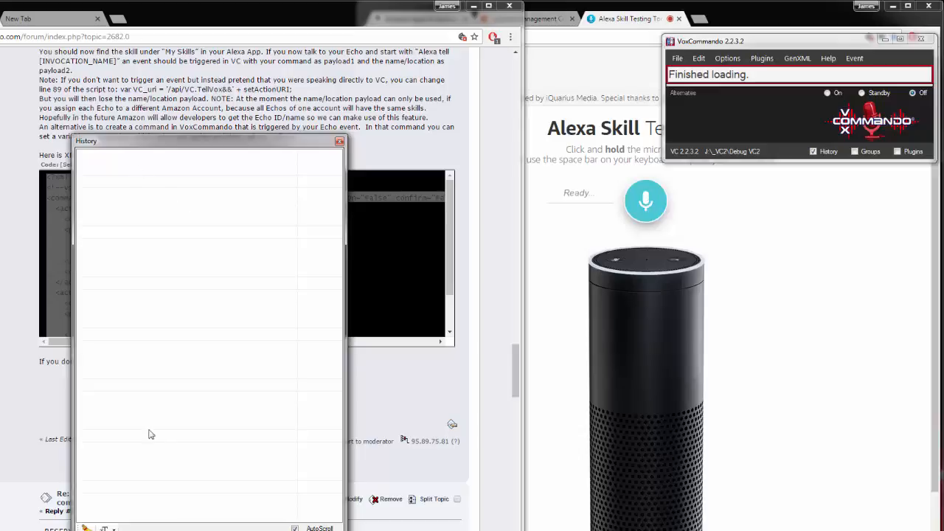
{"action": "left_click", "coordinate": [645, 202]}
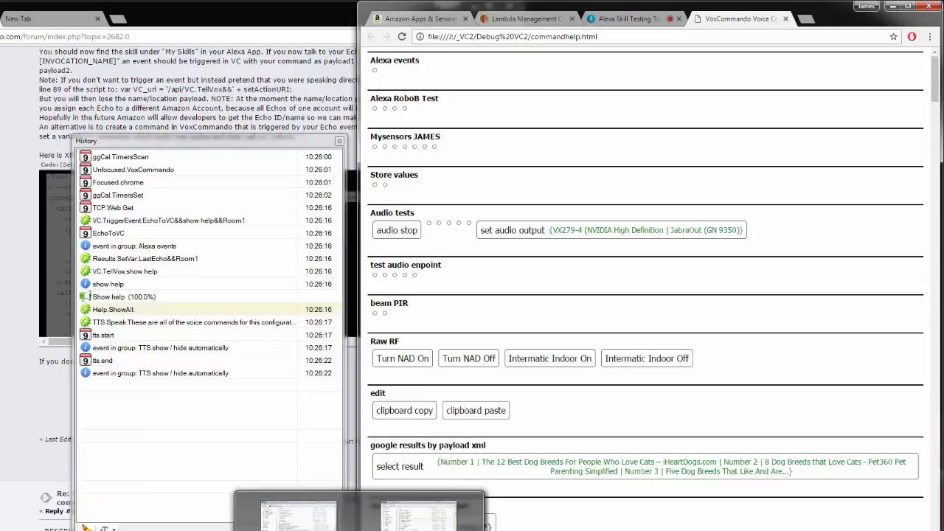
{"action": "left_click", "coordinate": [785, 19]}
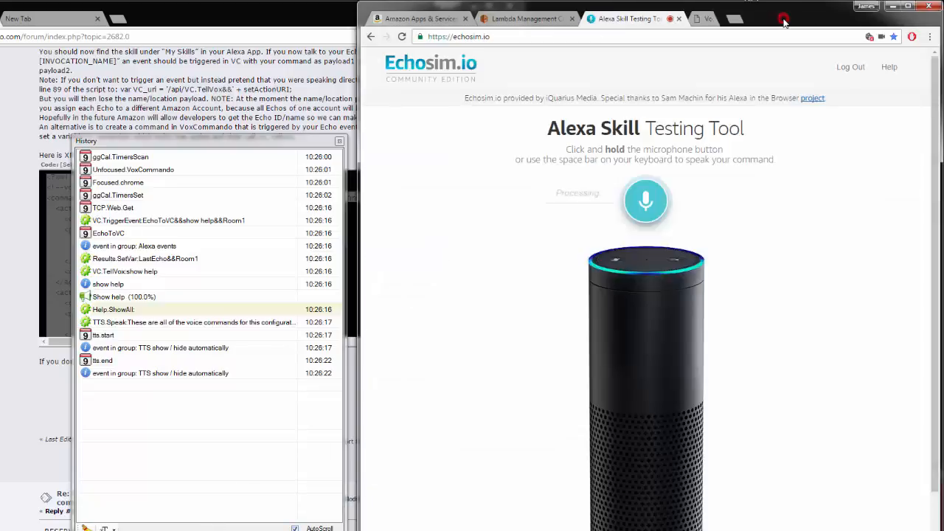
Test a 'play artist peter tosh' voice command through the Echosim microphone and close the Sonos window it brings up
{"action": "left_click", "coordinate": [643, 206]}
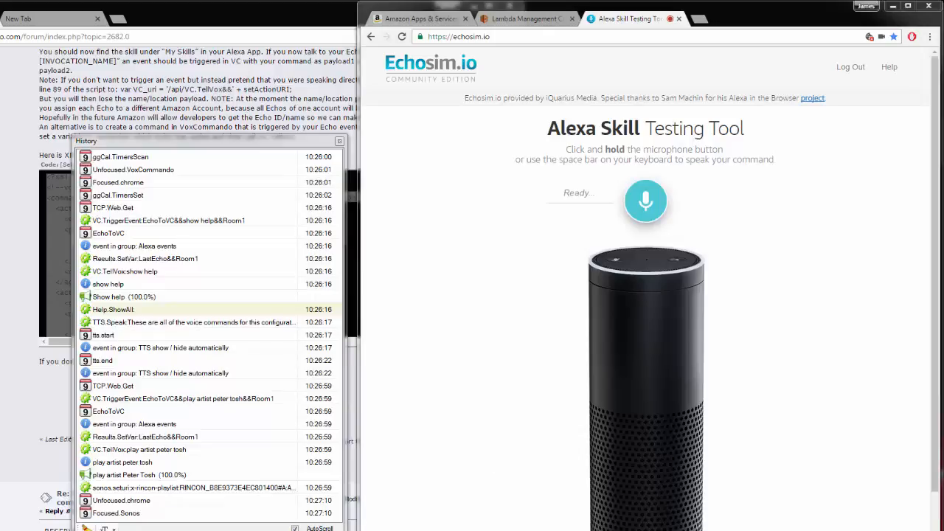
{"action": "left_click_drag", "start_coordinate": [943, 53], "coordinate": [376, 56]}
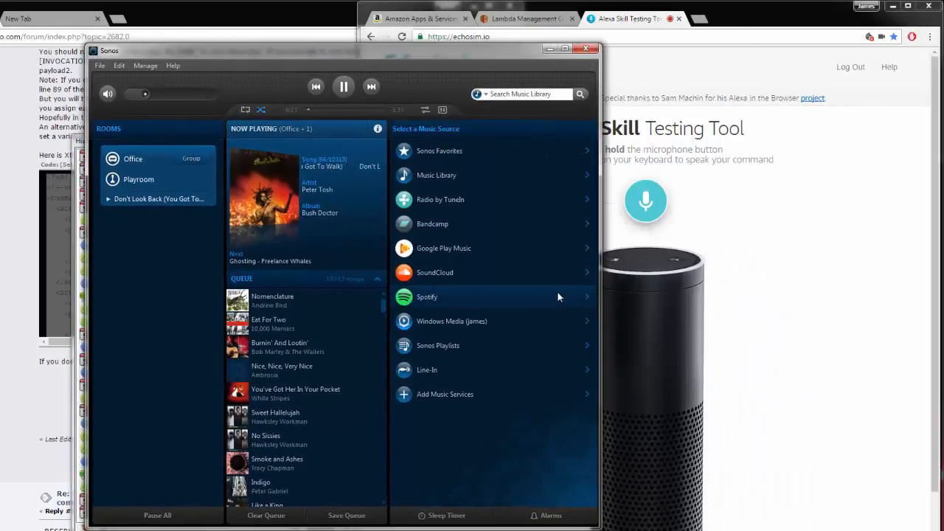
{"action": "left_click", "coordinate": [586, 49]}
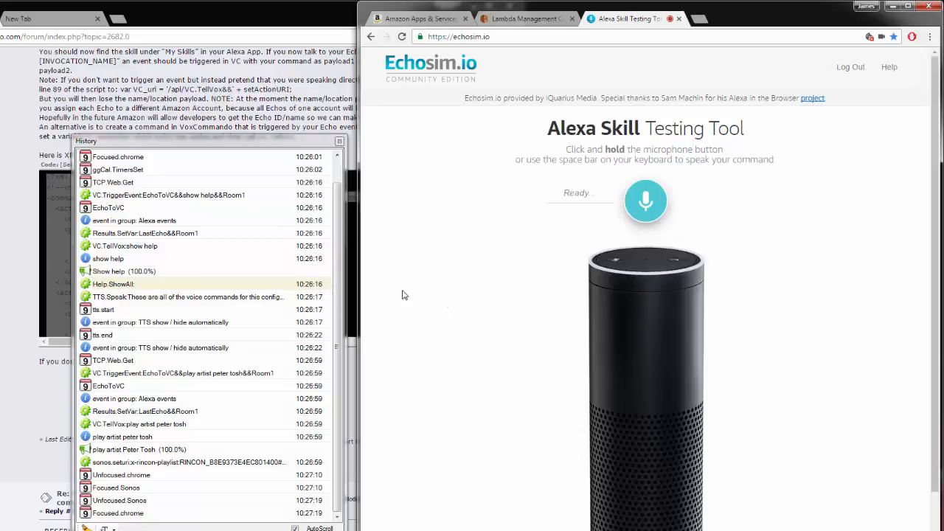
Return to the forum tutorial window and scroll back to the start of the post
{"action": "left_click", "coordinate": [3, 127]}
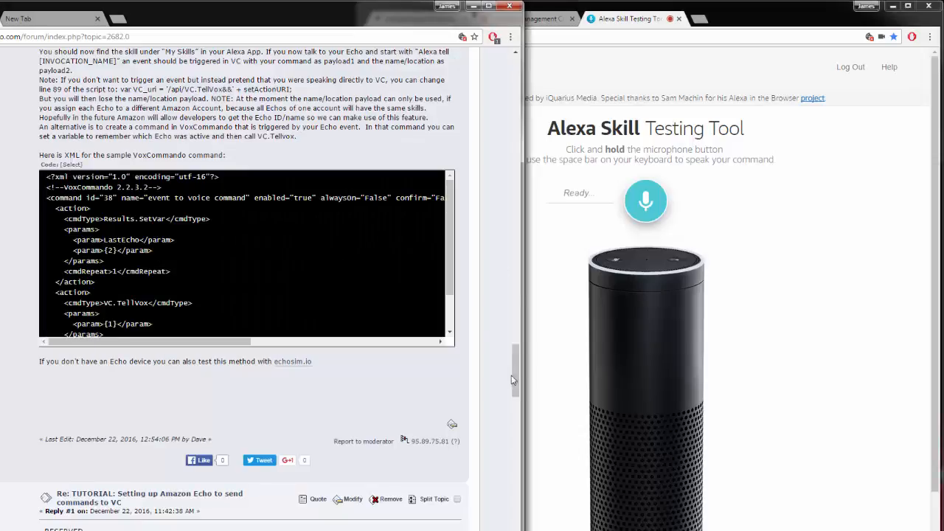
{"action": "left_click_drag", "start_coordinate": [514, 372], "coordinate": [509, 76]}
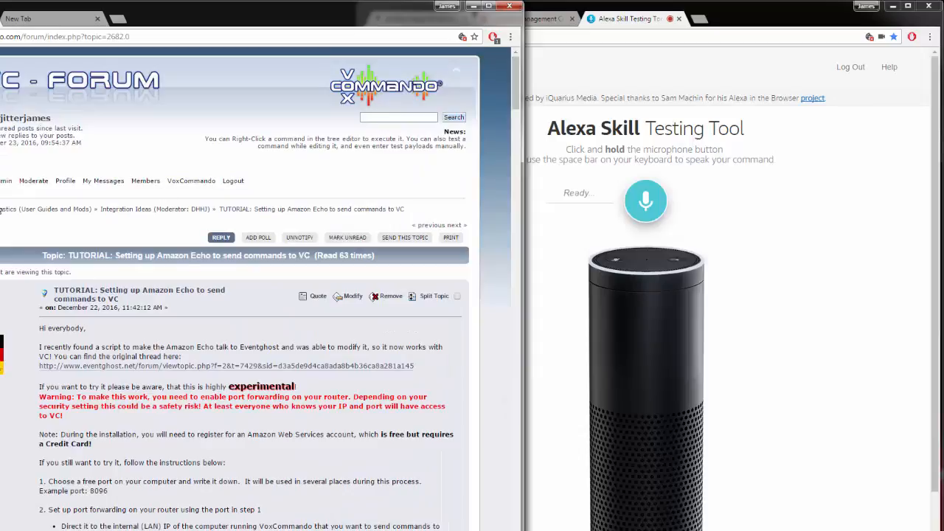